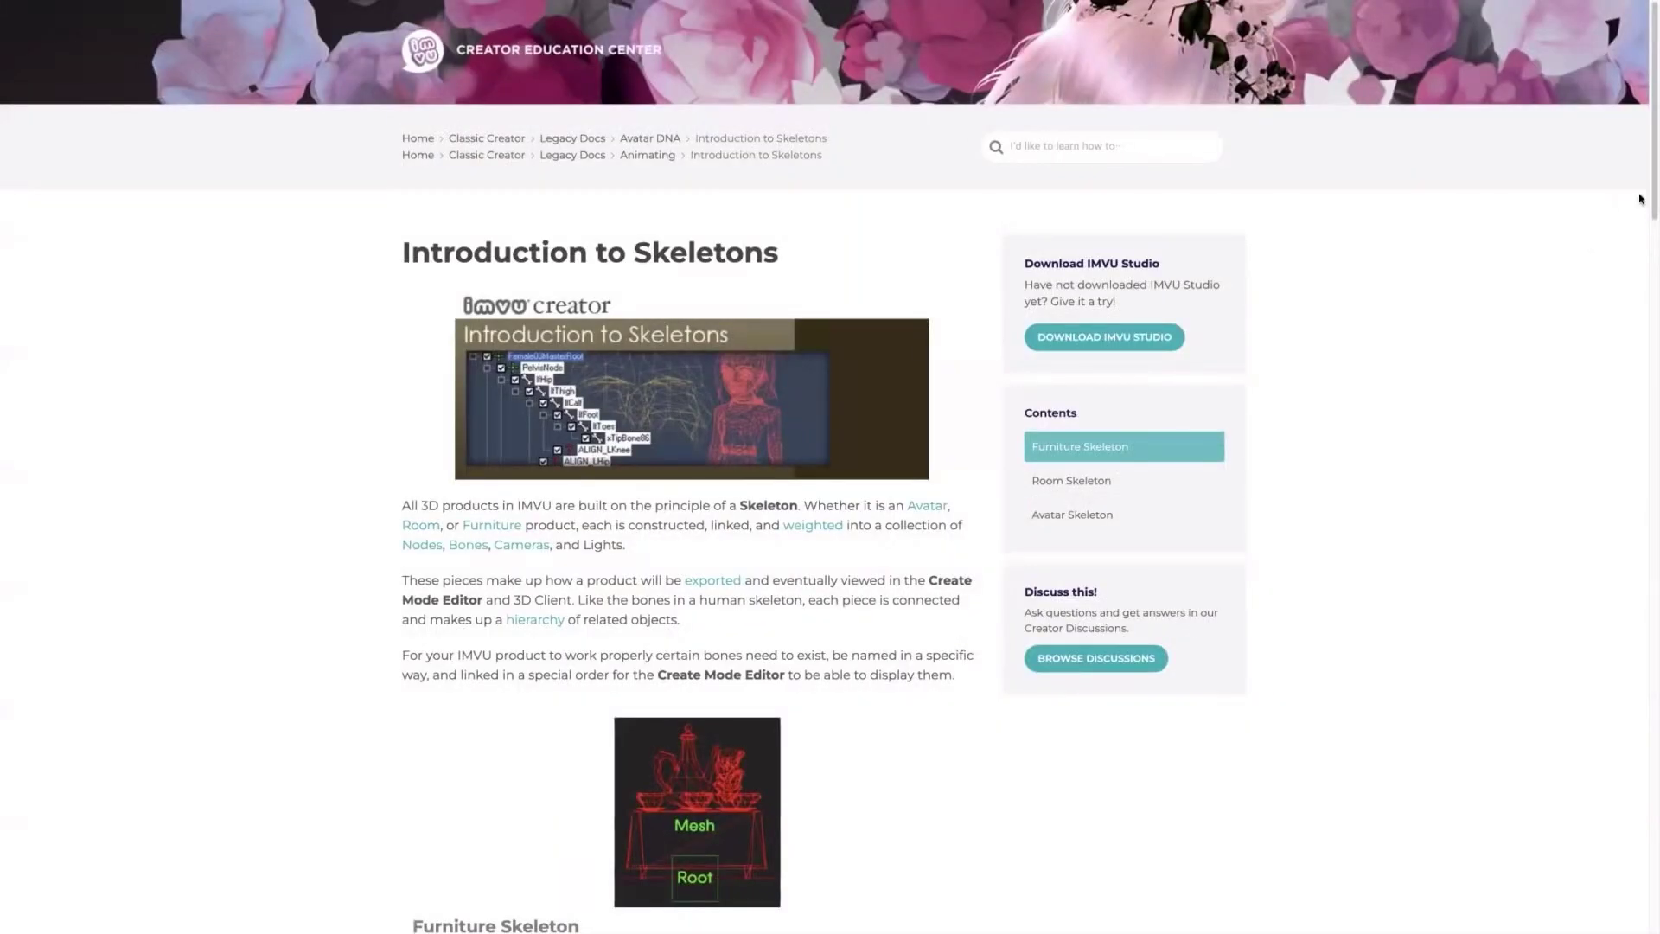
# - Scroll the Introduction to Skeletons article past its opening section
pyautogui.moveTo(1651, 186); pyautogui.dragTo(1652, 704)
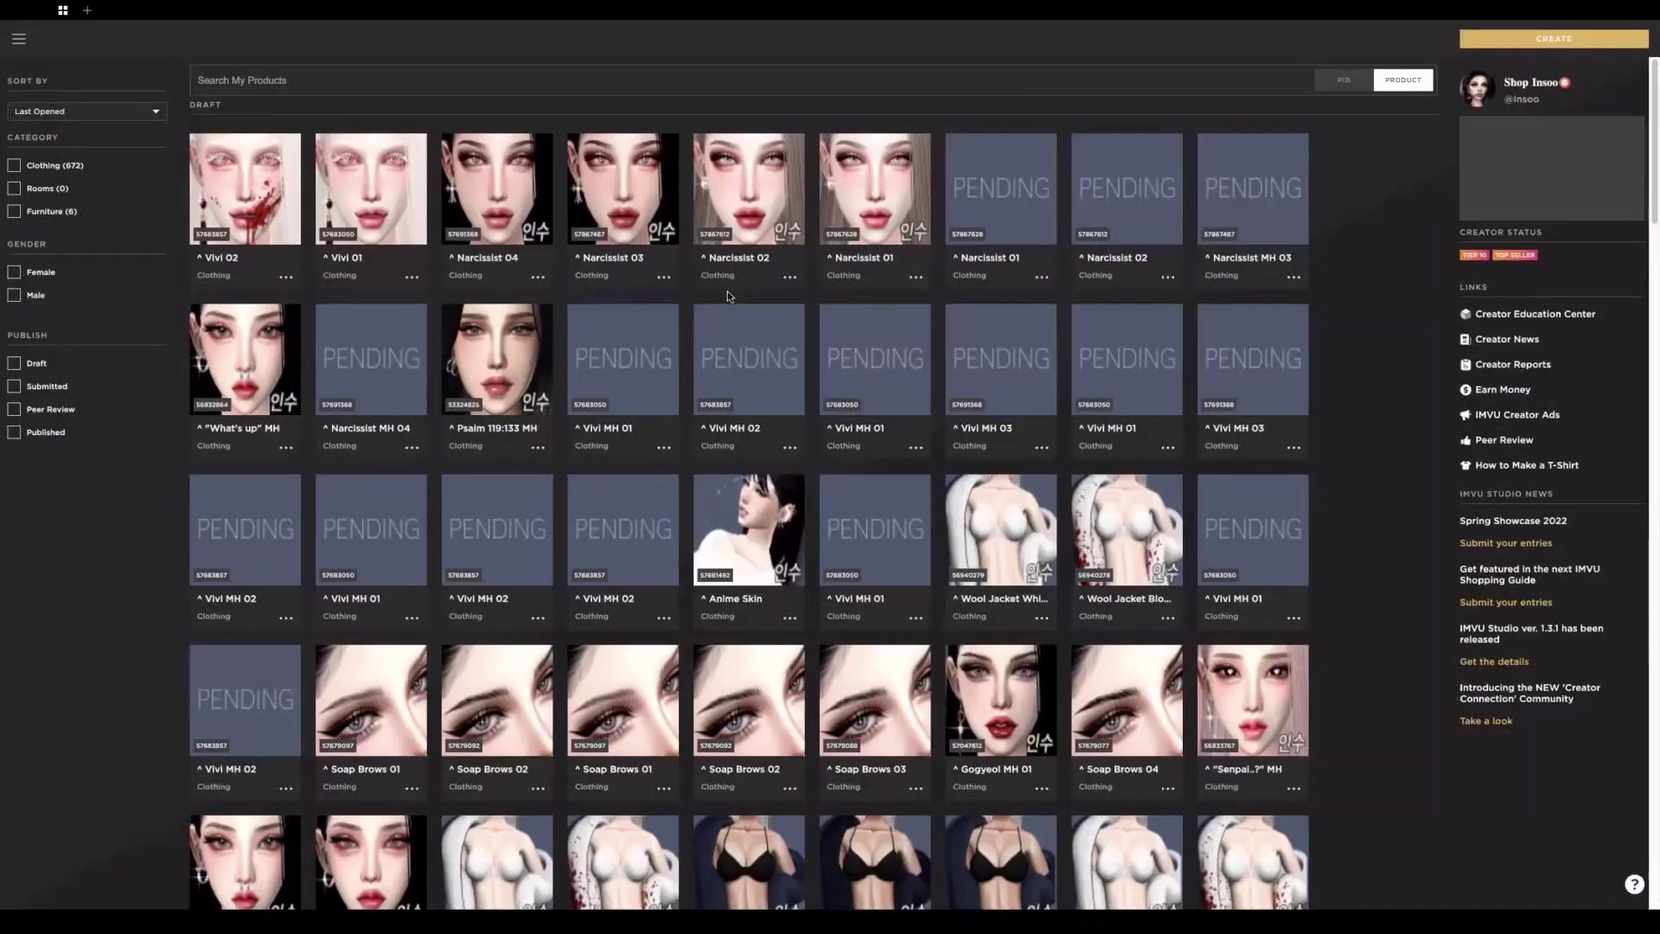
# - Open the Narcissist 04 draft for editing and show its Head bone scale (0.6/0.66/0.66)
pyautogui.moveTo(517, 205)
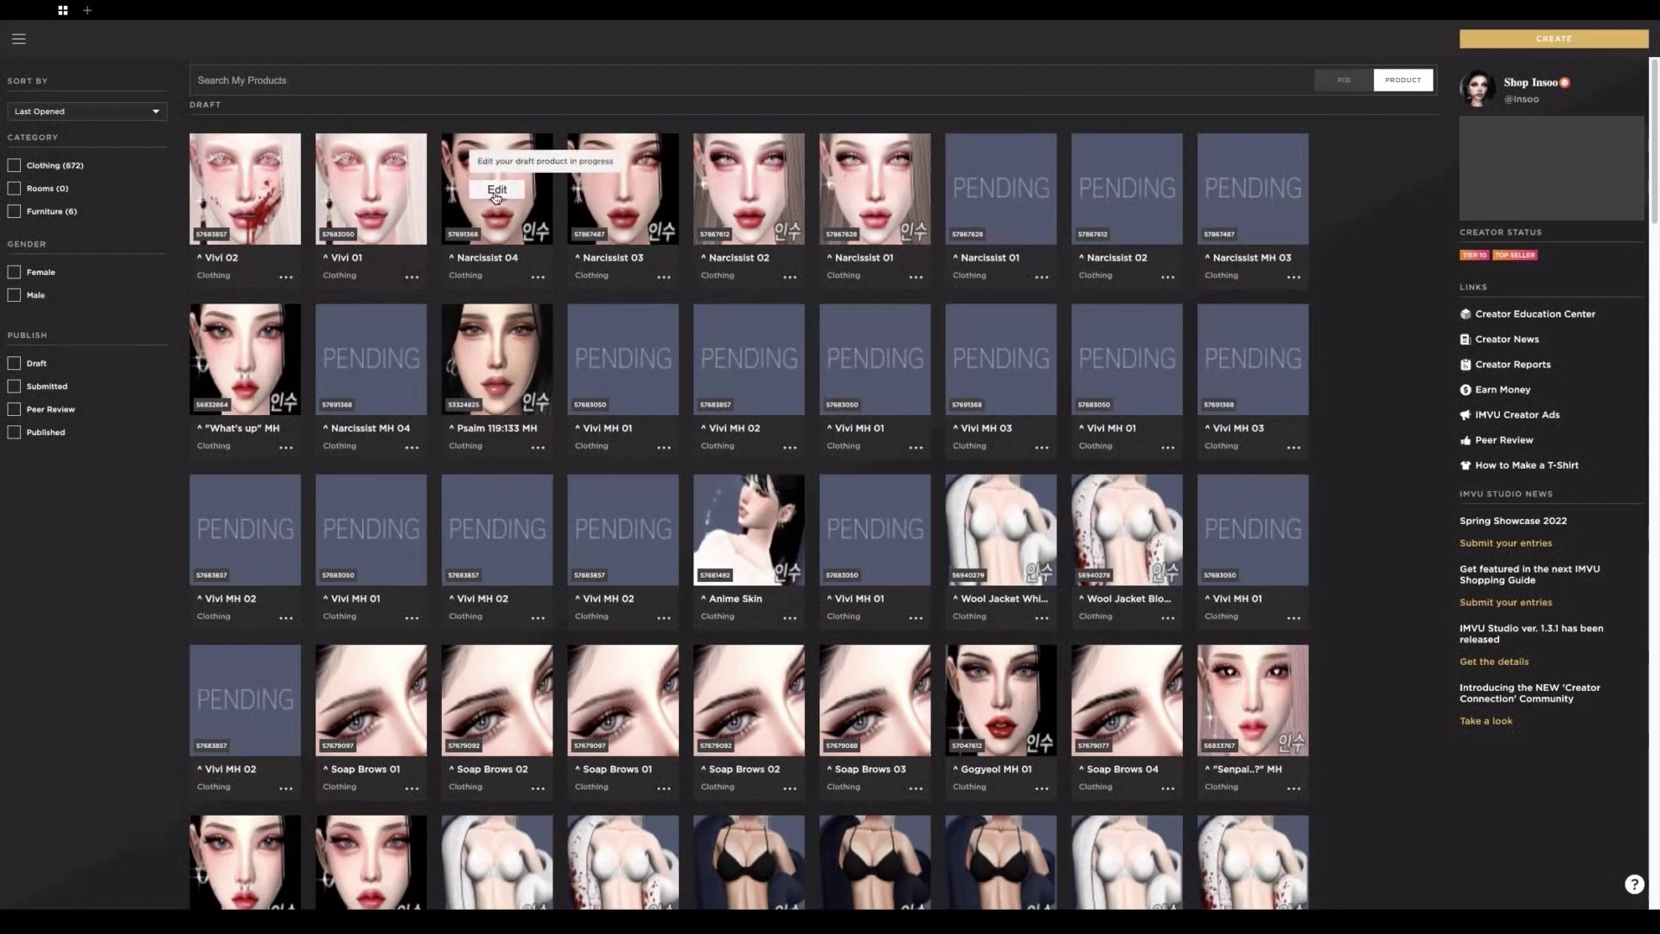
pyautogui.click(496, 190)
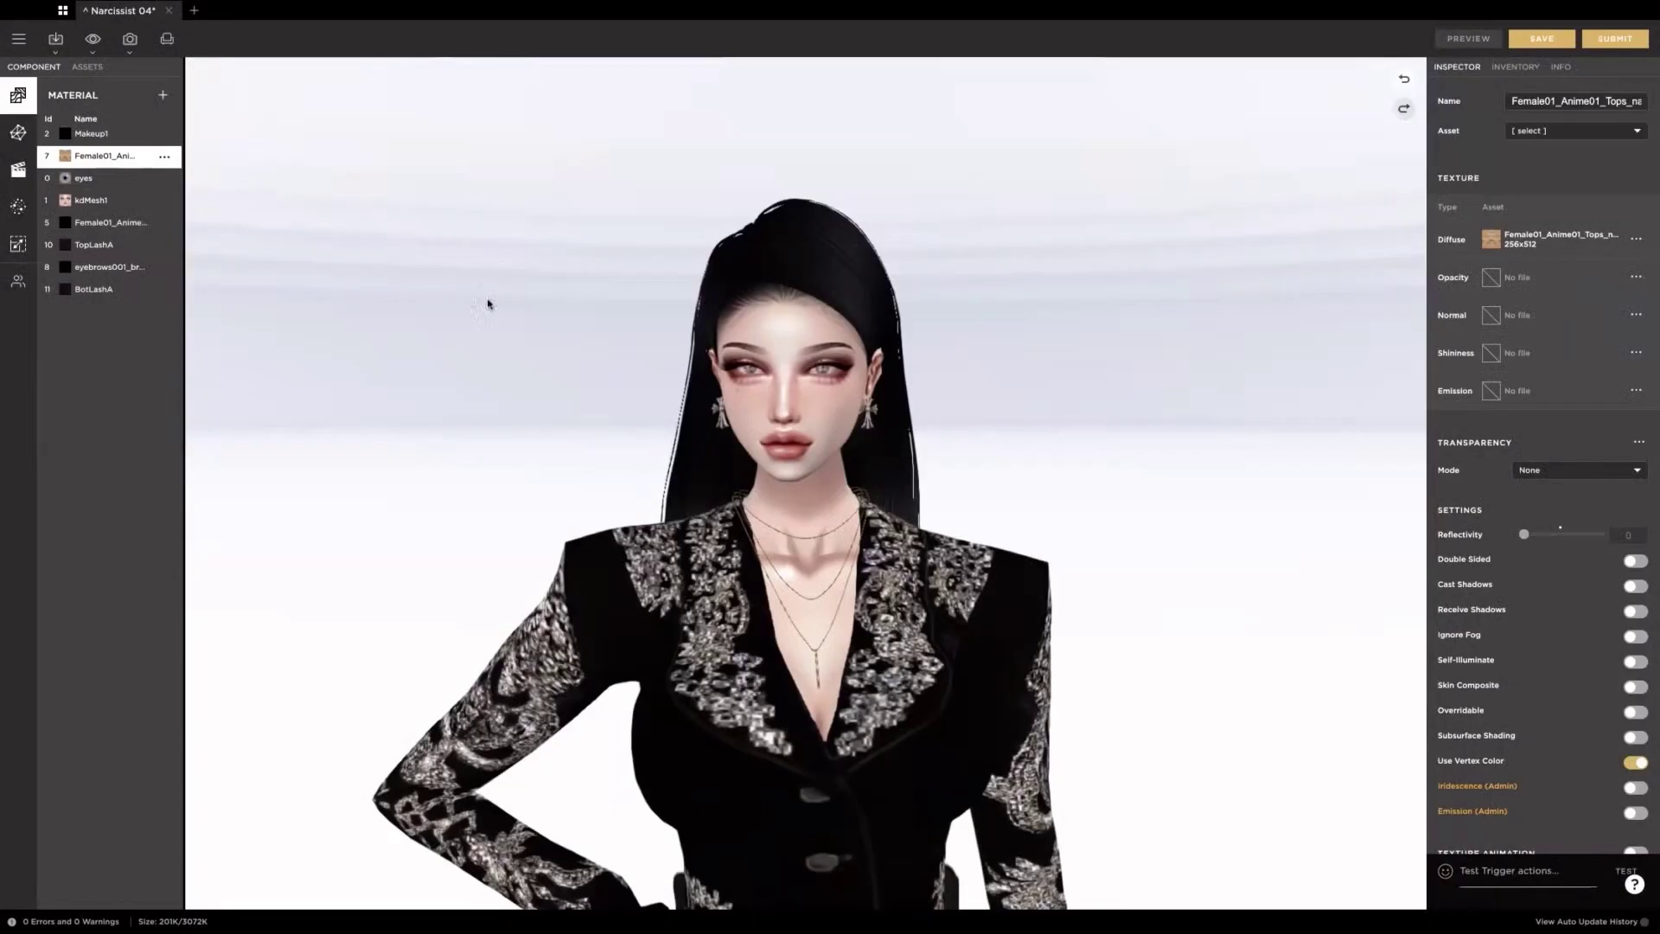
pyautogui.click(18, 247)
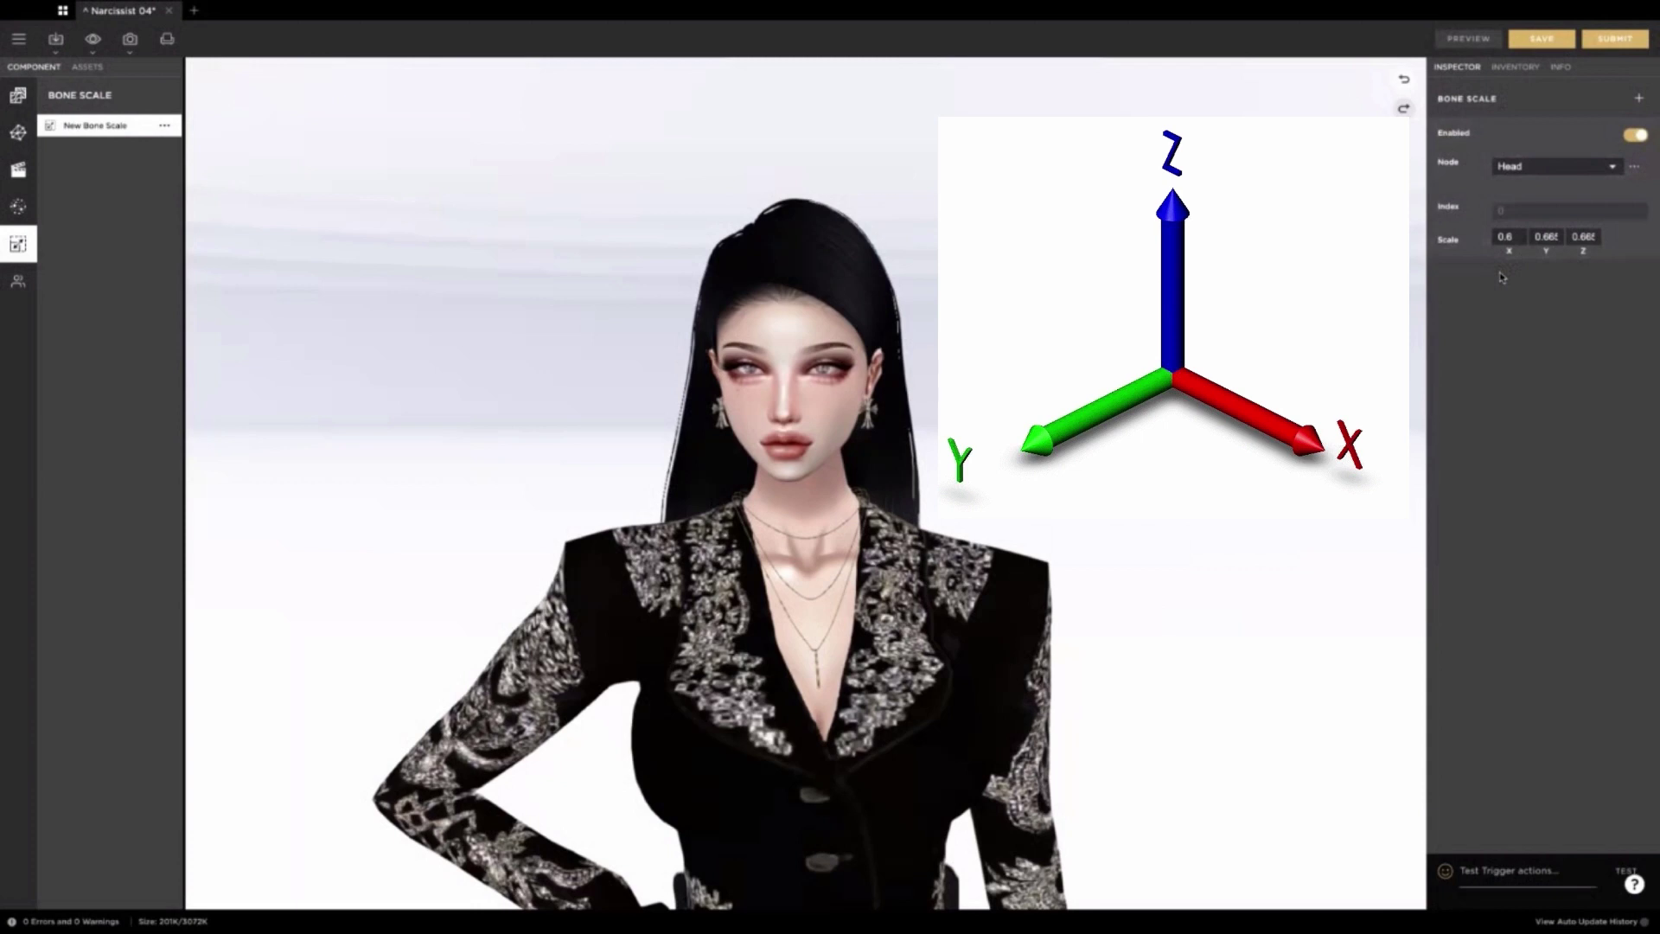
# - Change the Narcissist 04 Head bone scale to 2 on X, Y and Z
pyautogui.click(1509, 237)
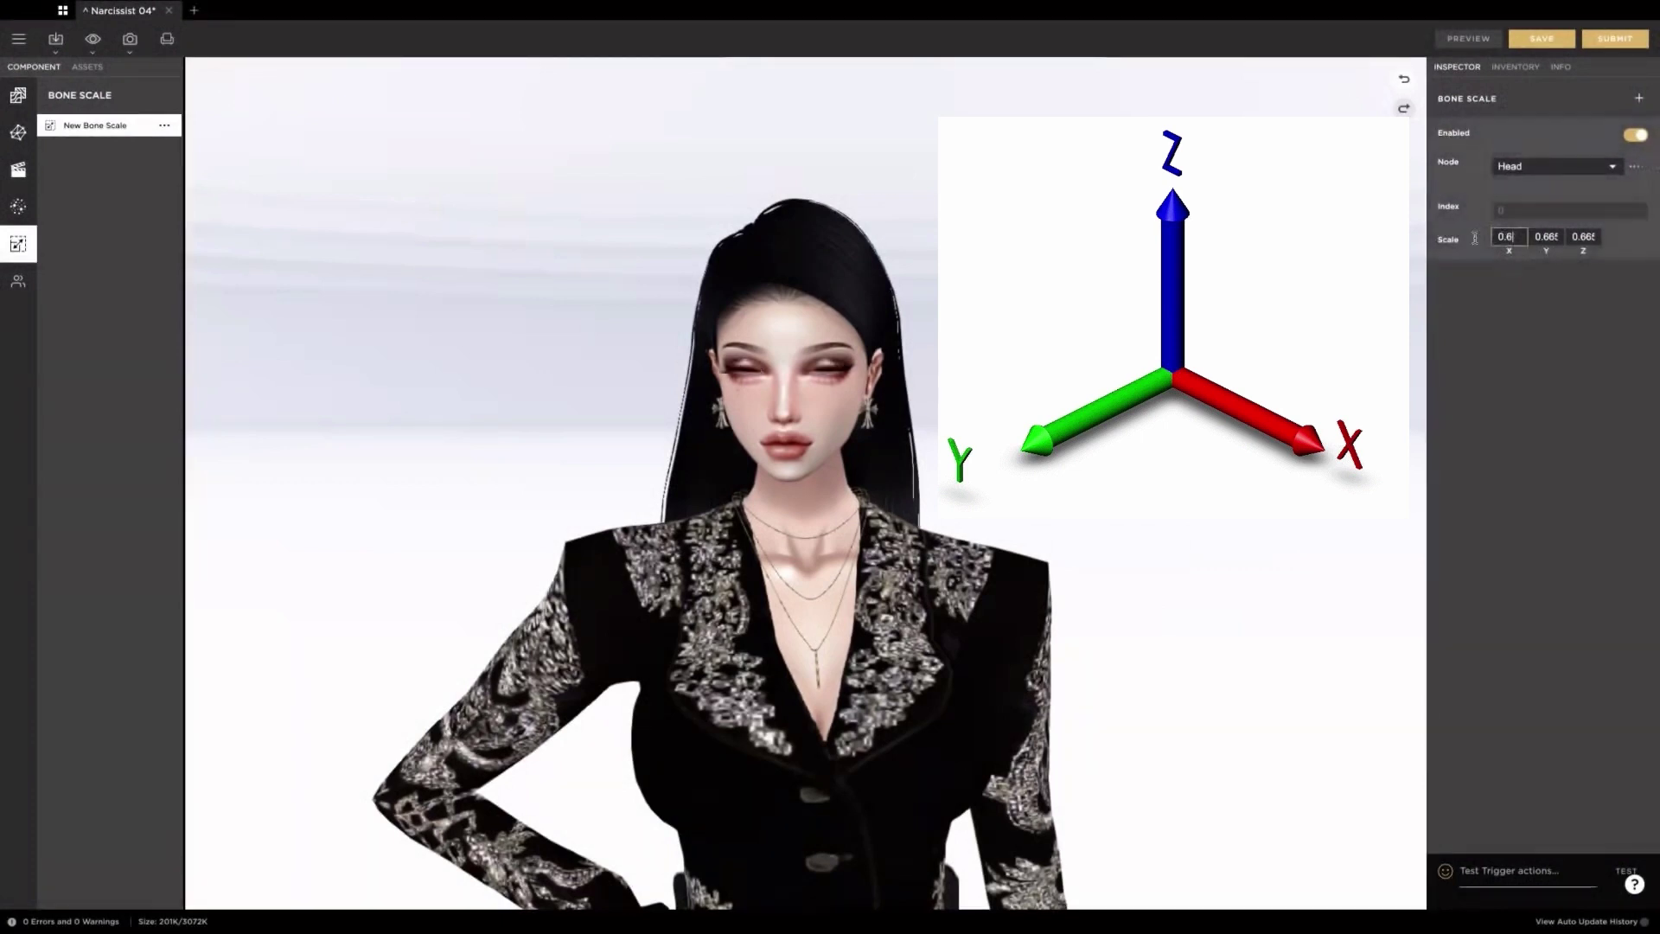
pyautogui.write('2')
pyautogui.click(1551, 236)
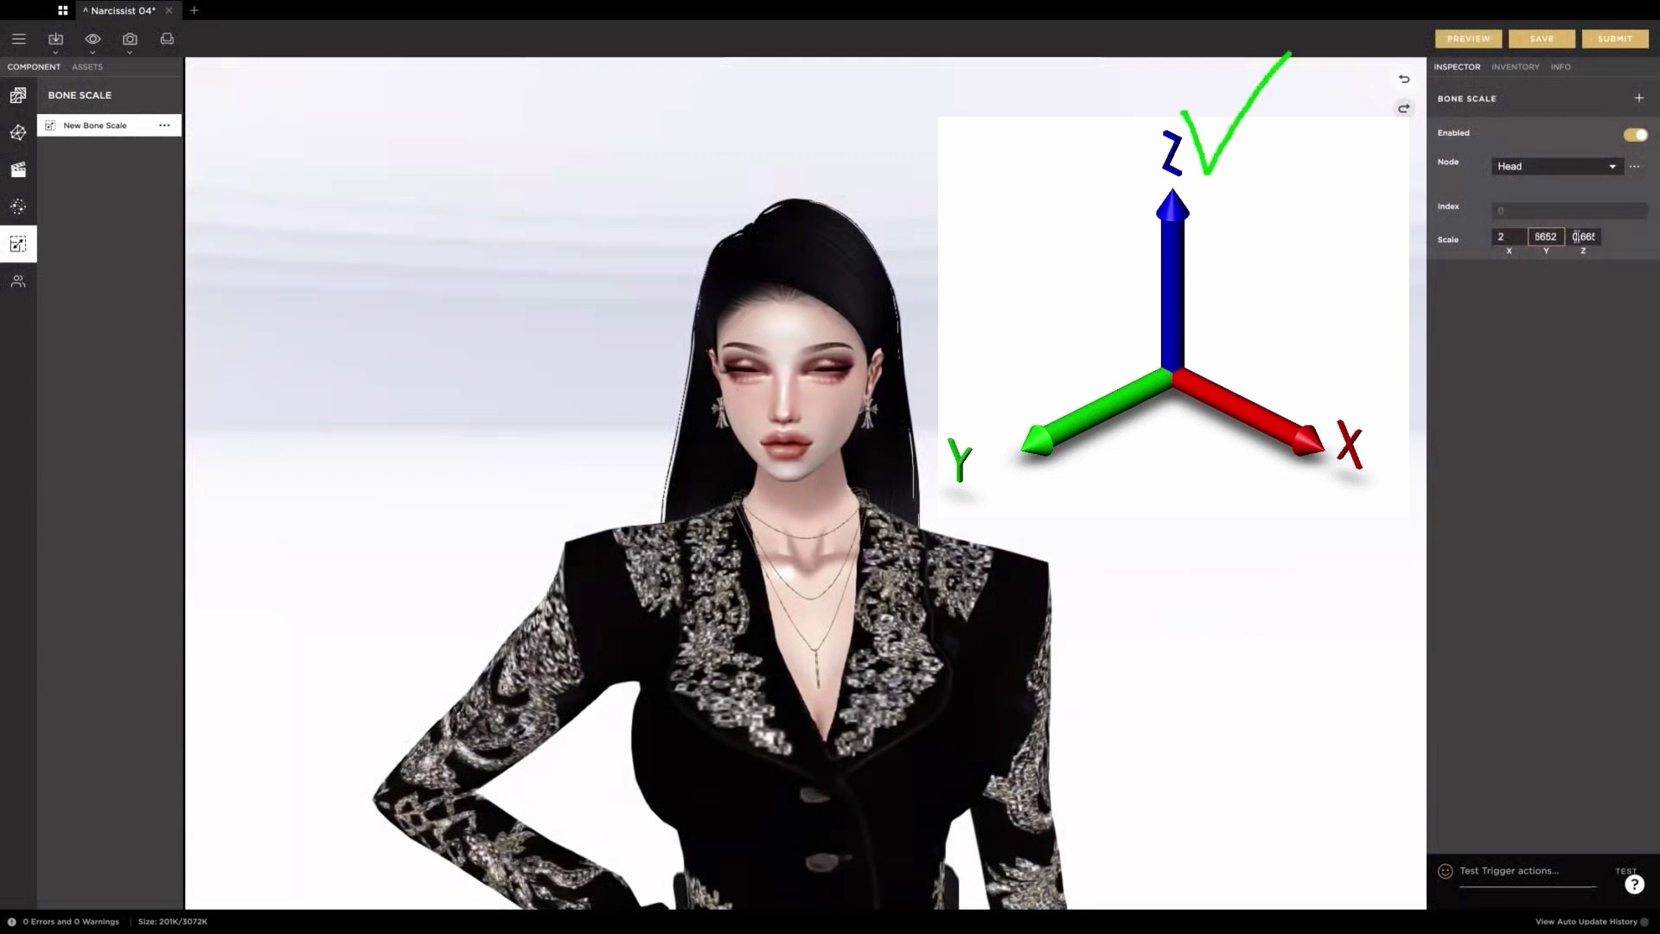
pyautogui.press('BackSpace')
pyautogui.press('BackSpace')
pyautogui.press('BackSpace')
pyautogui.press('BackSpace')
pyautogui.press('BackSpace')
pyautogui.press('BackSpace')
pyautogui.write('2')
pyautogui.press('Tab')
pyautogui.write('2')
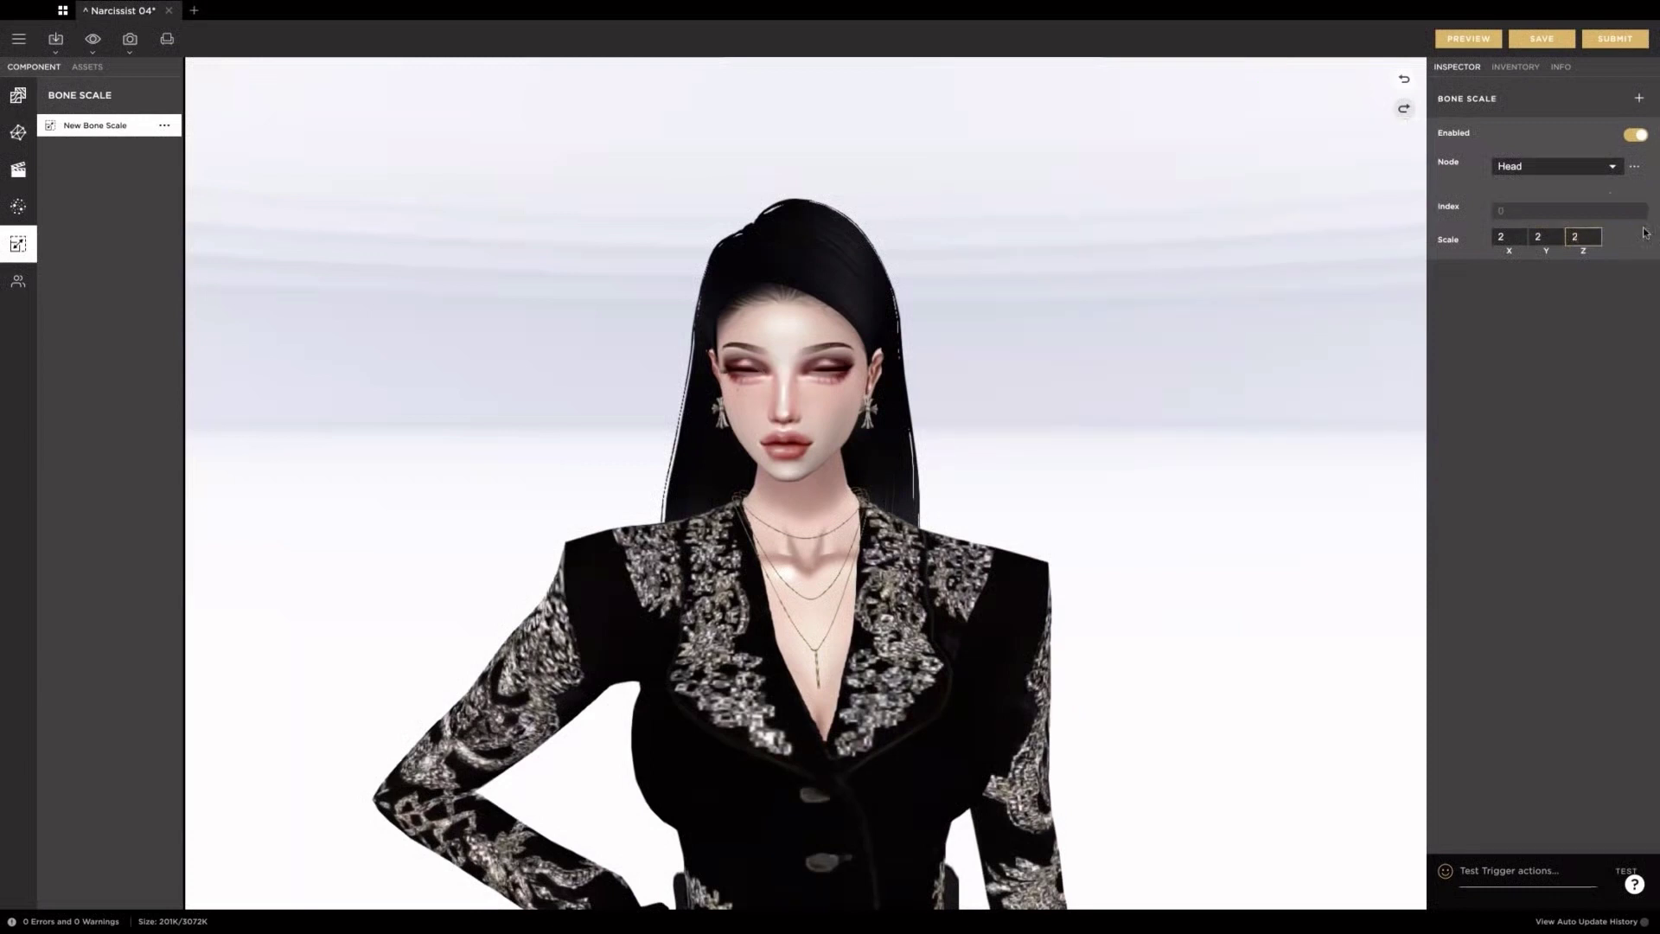
pyautogui.click(1468, 38)
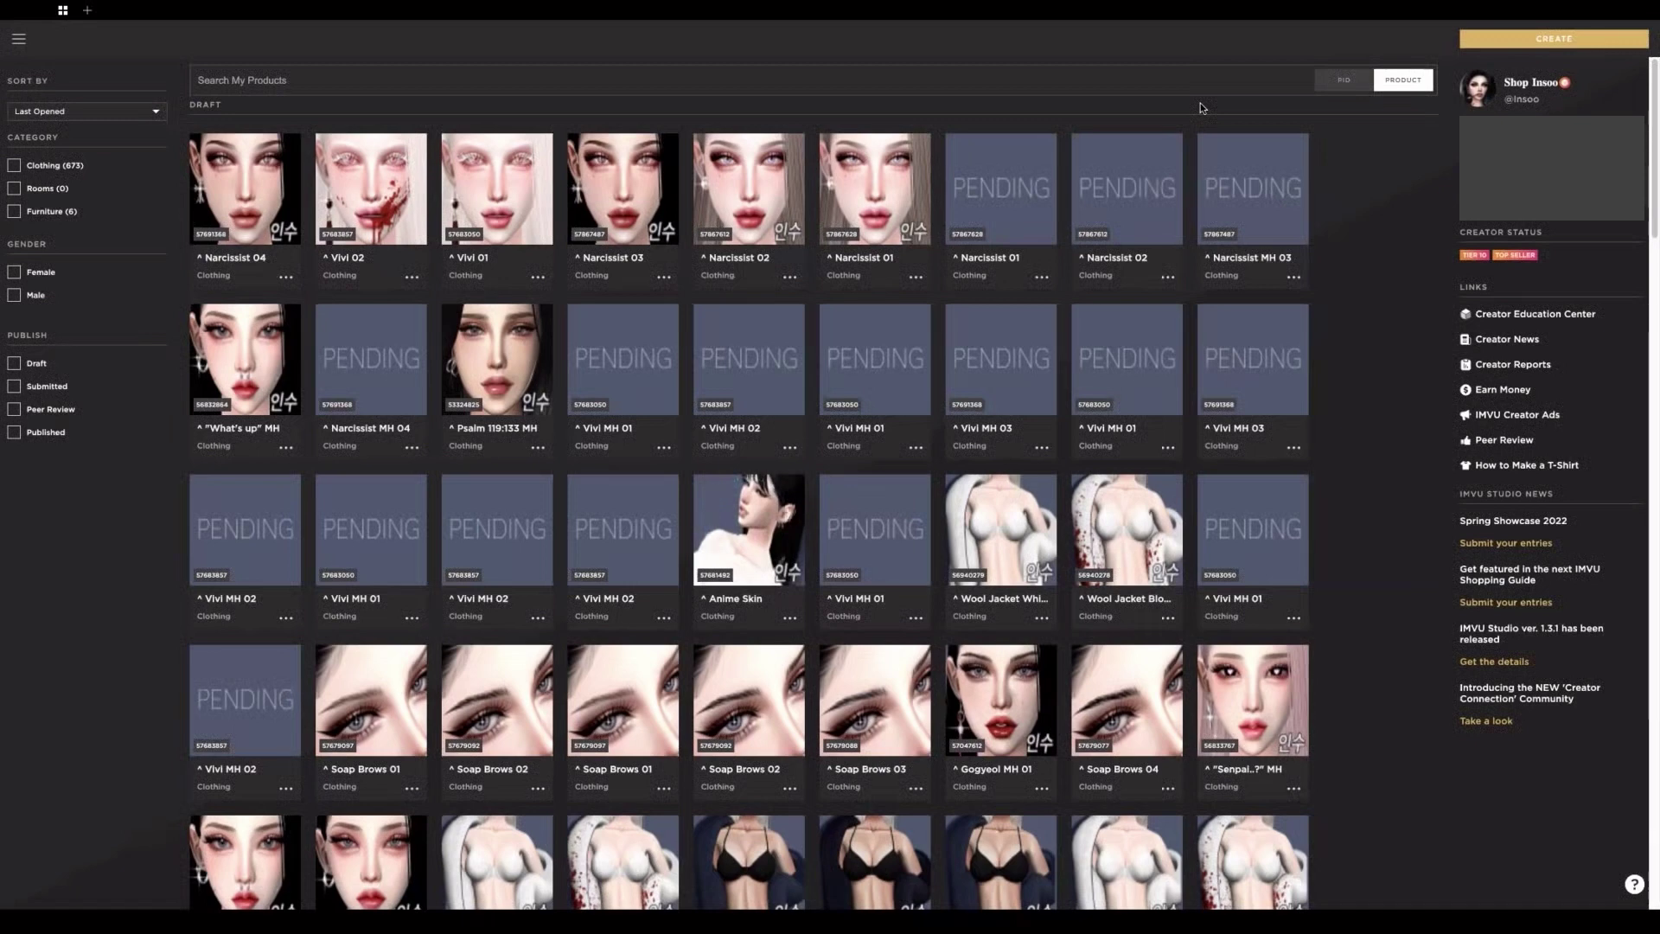
# - Derive a new project from Empty Female Top via Empty Female Clothing and add one bone scale entry
pyautogui.click(1505, 37)
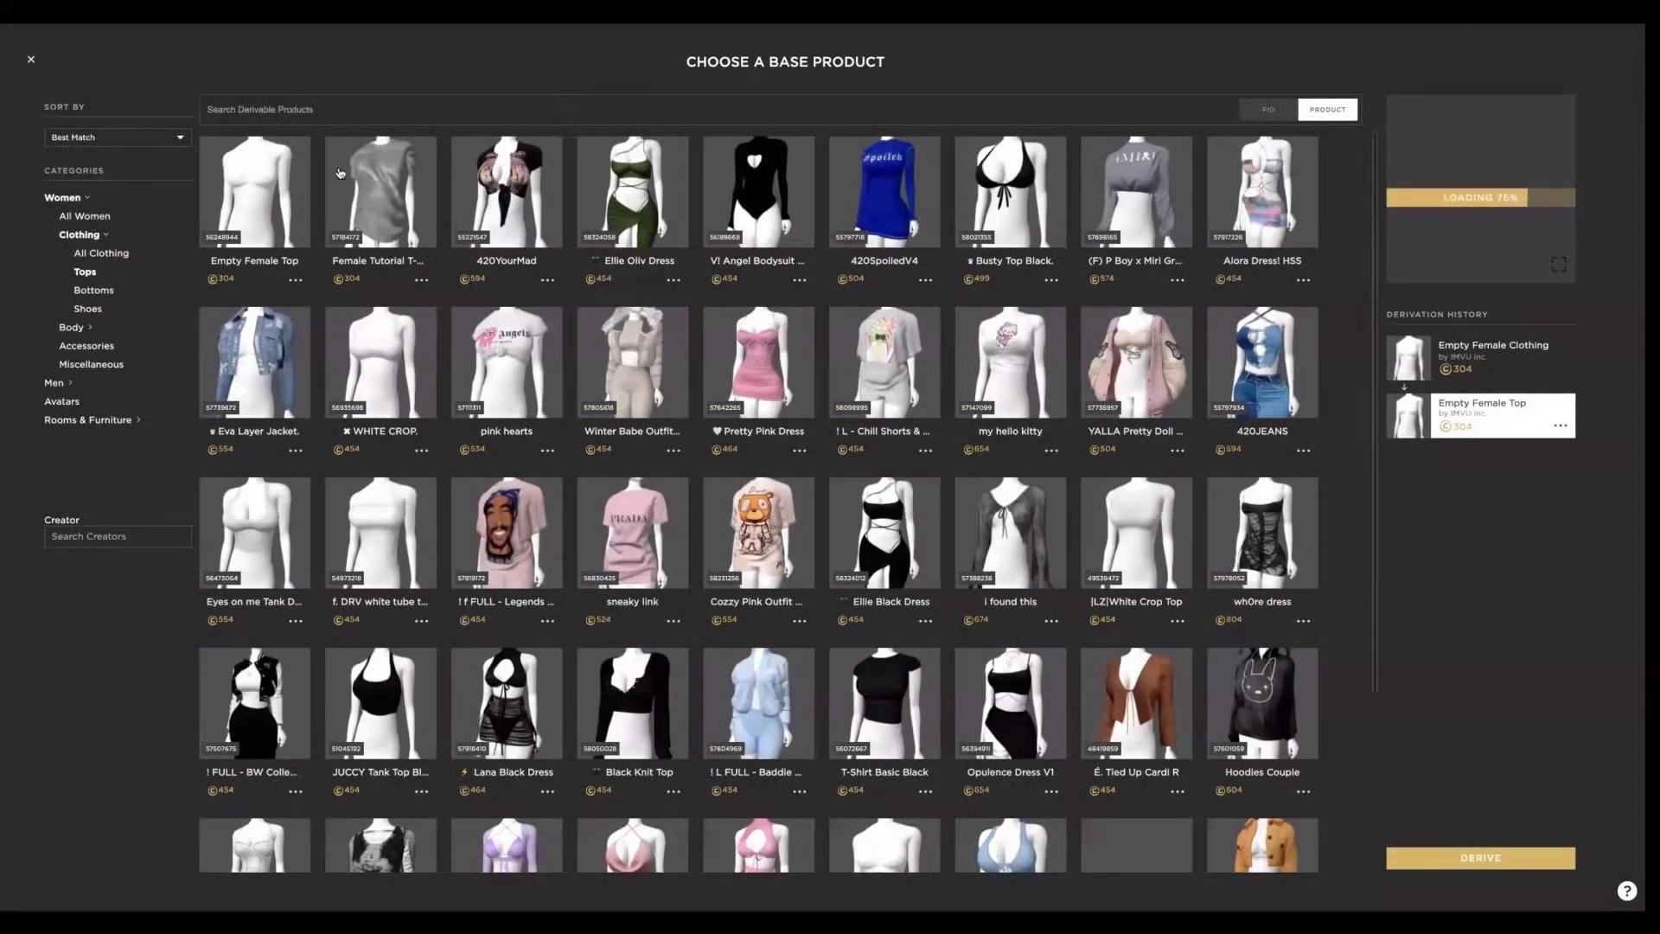
pyautogui.click(273, 199)
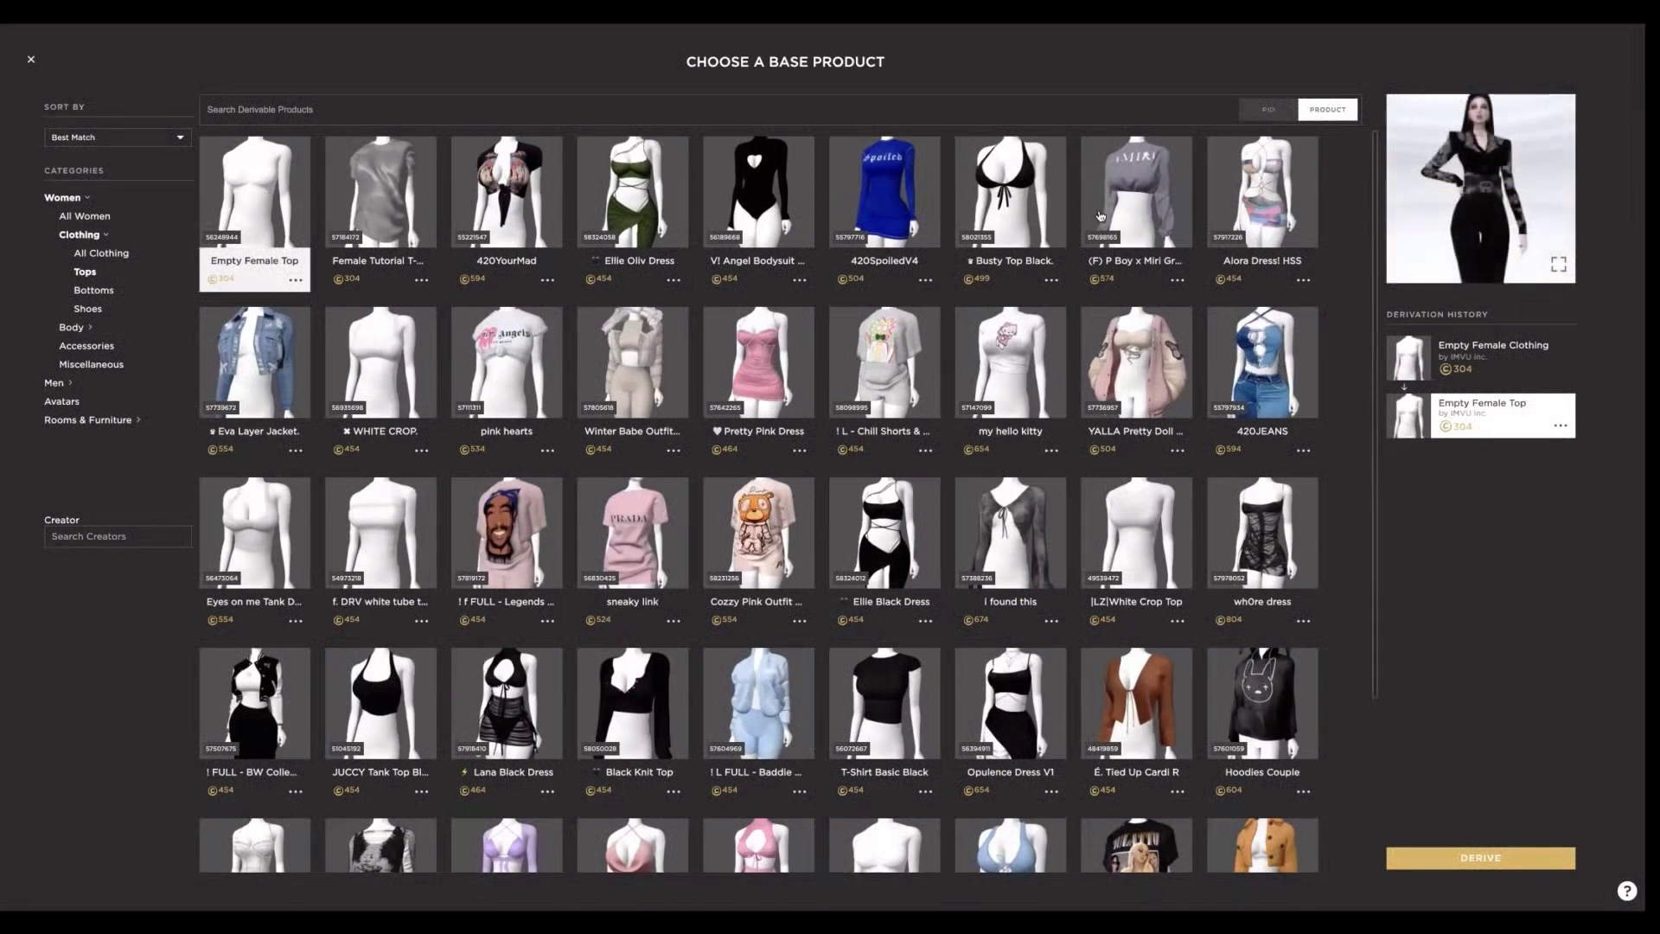
pyautogui.click(1461, 359)
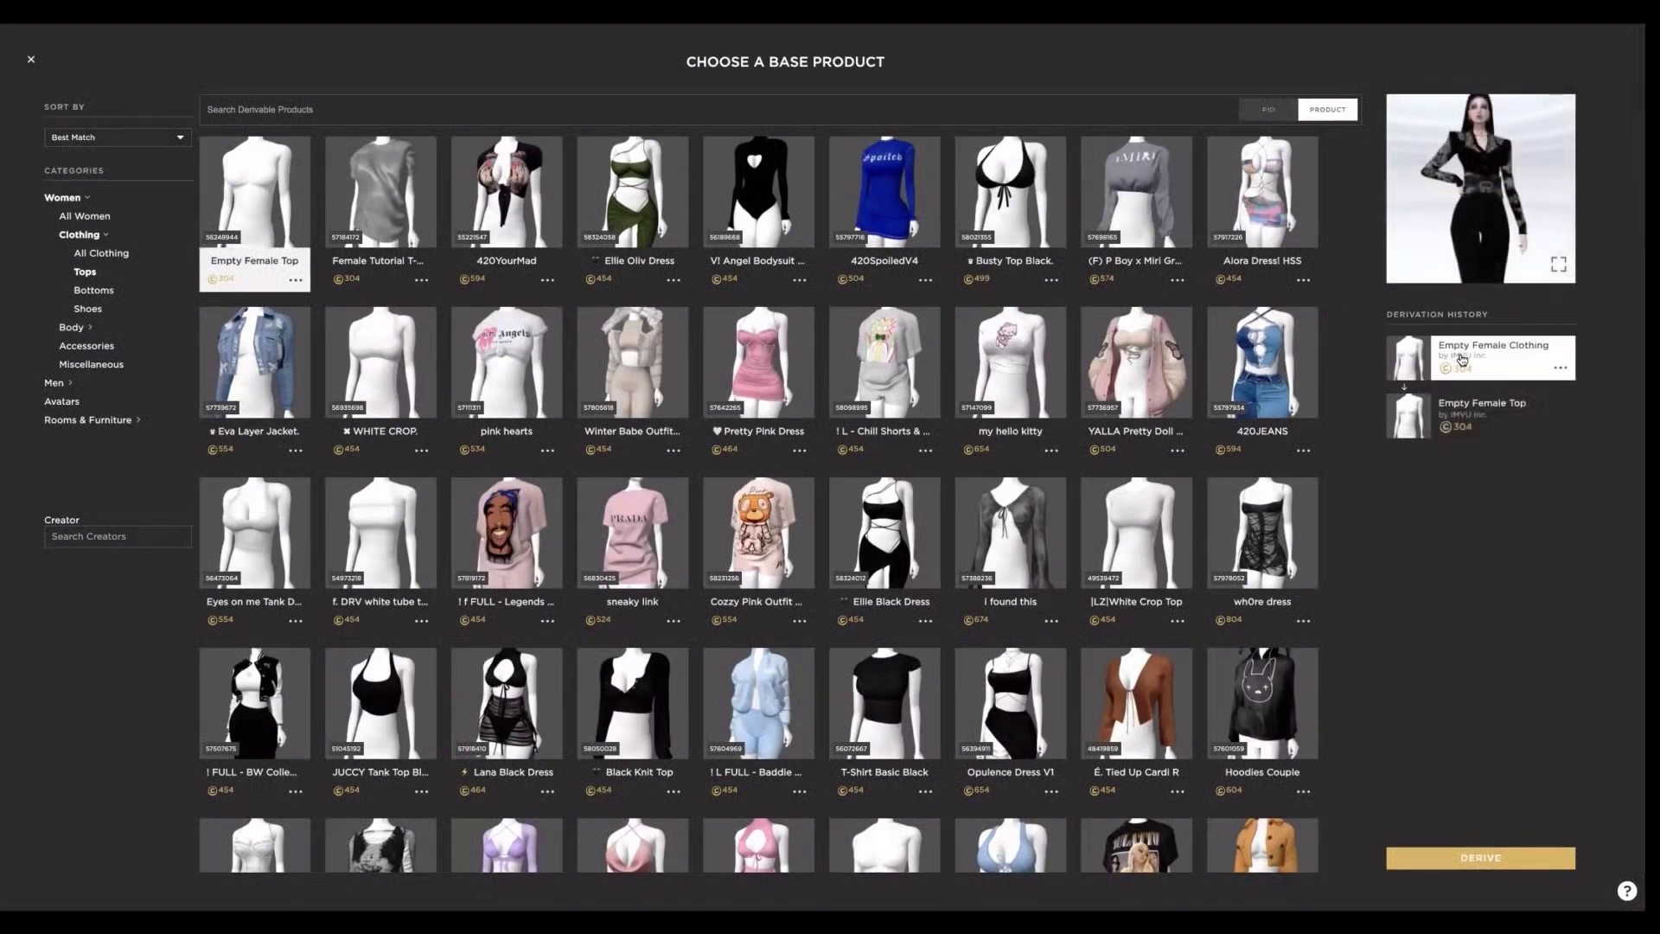
pyautogui.click(1494, 860)
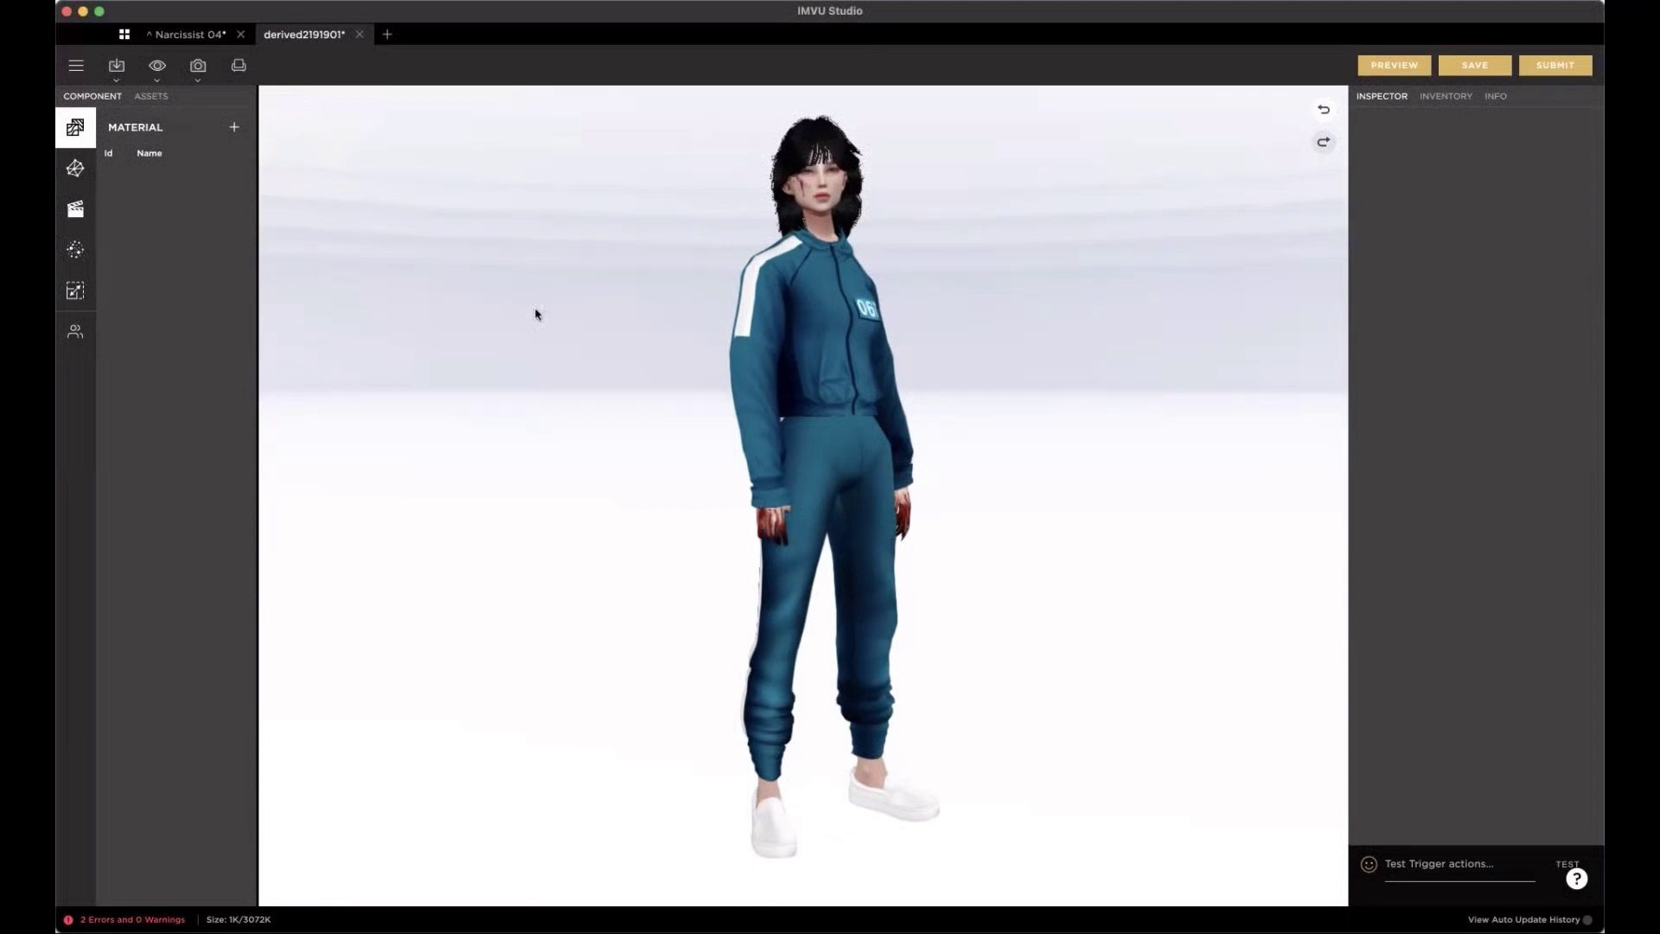
pyautogui.click(76, 291)
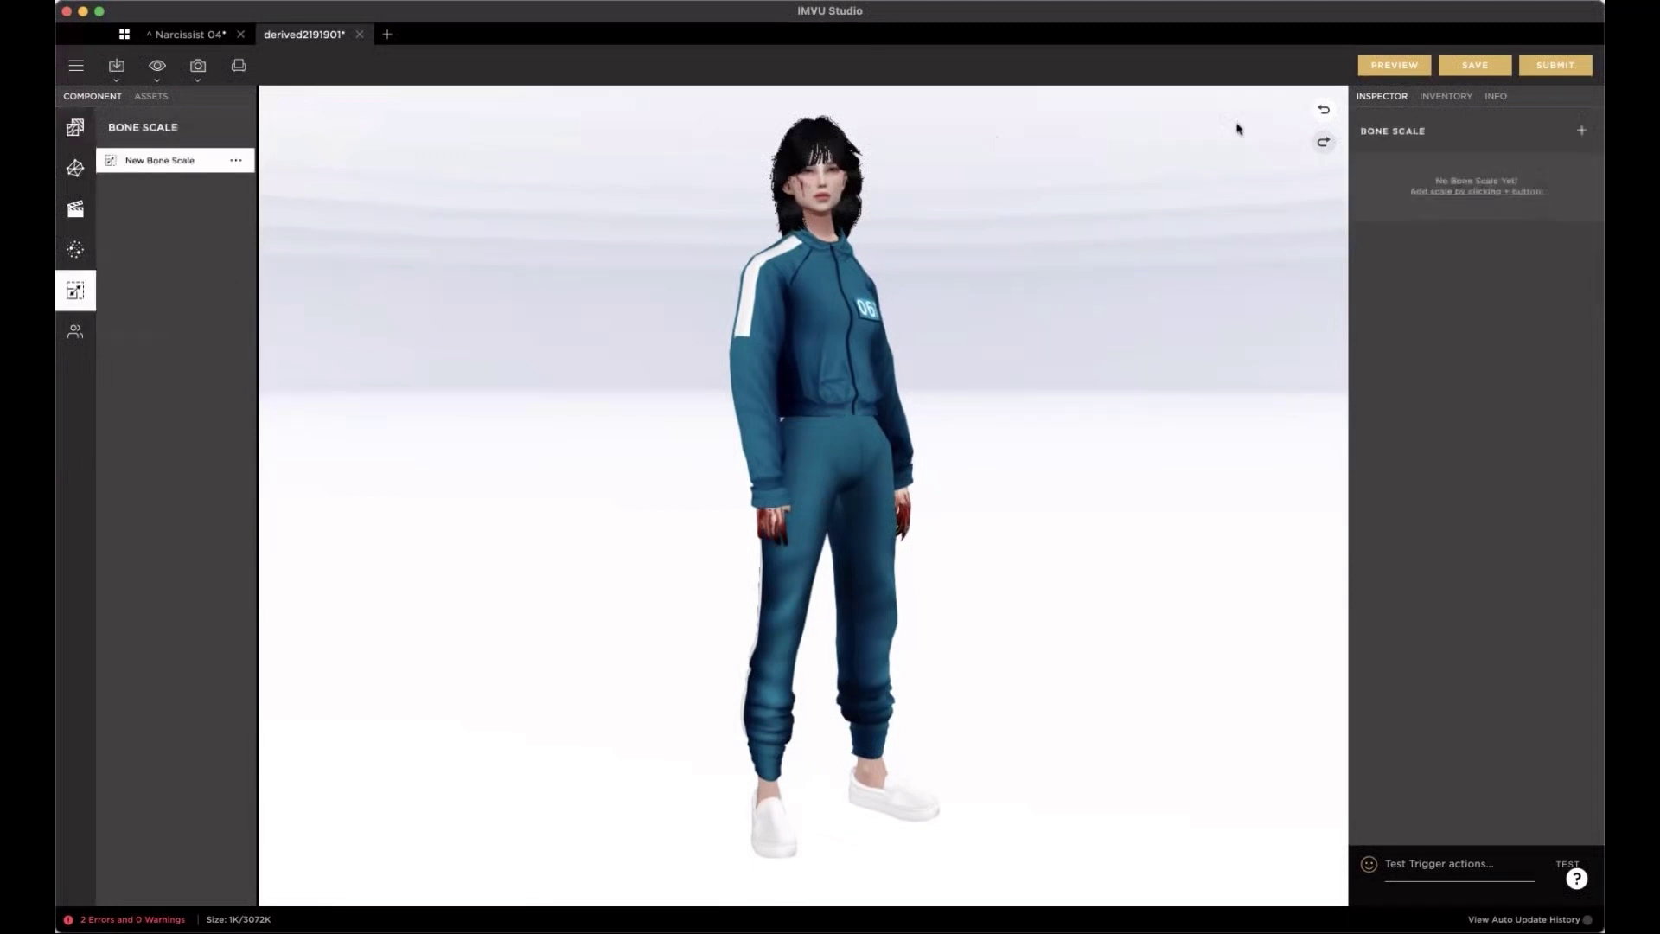
pyautogui.click(1582, 130)
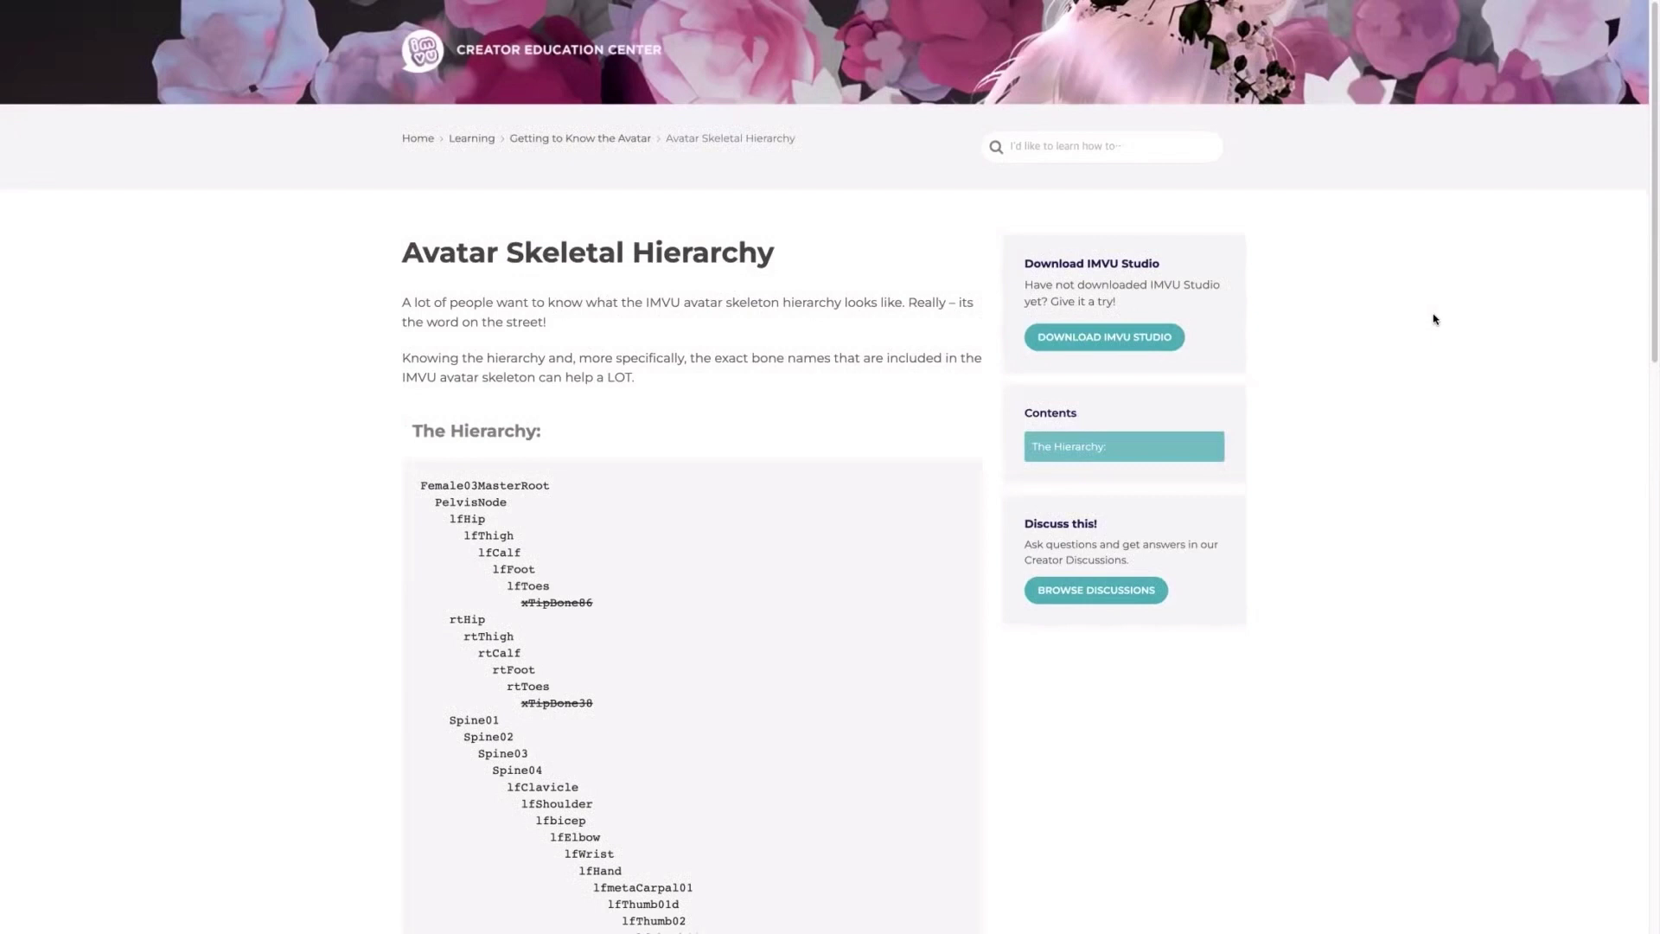
# - Scroll the Avatar Skeletal Hierarchy article to find bone names like lfHip and lfFoot
pyautogui.scroll(-1, 1651, 240)
pyautogui.moveTo(1651, 240); pyautogui.dragTo(1611, 737)
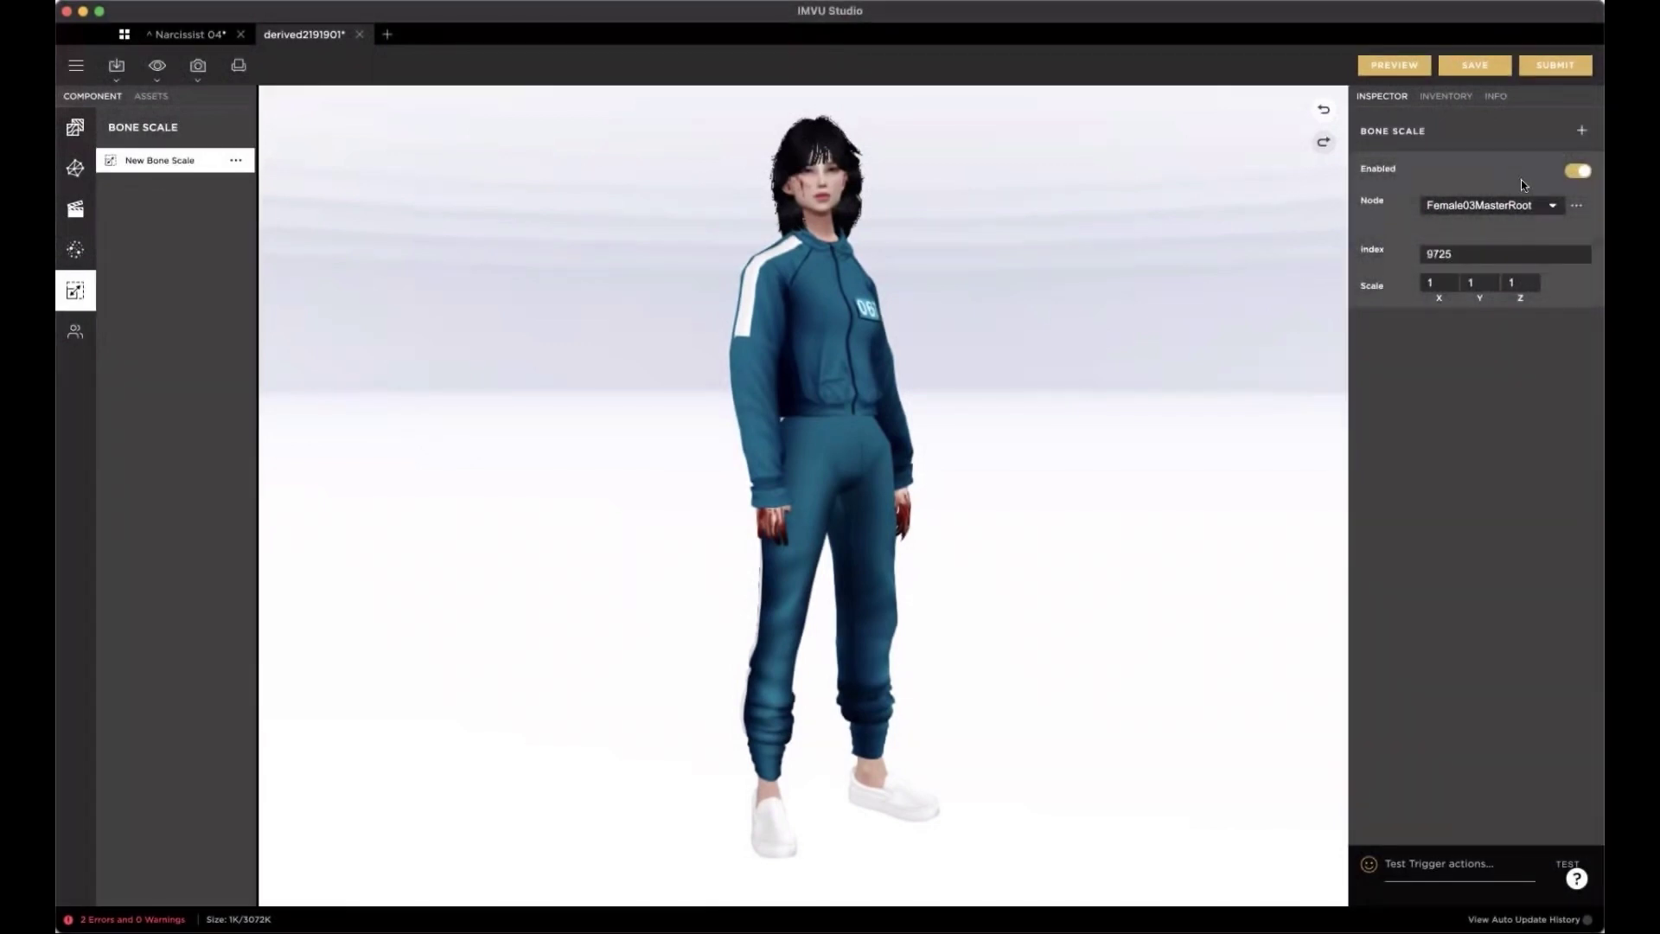
# - Point the first bone scale at lfHip with 1.3/1.3/1 and preview the wider hip
pyautogui.click(1510, 201)
pyautogui.click(1439, 289)
pyautogui.click(1451, 283)
pyautogui.write('.3')
pyautogui.click(1494, 283)
pyautogui.write('.3')
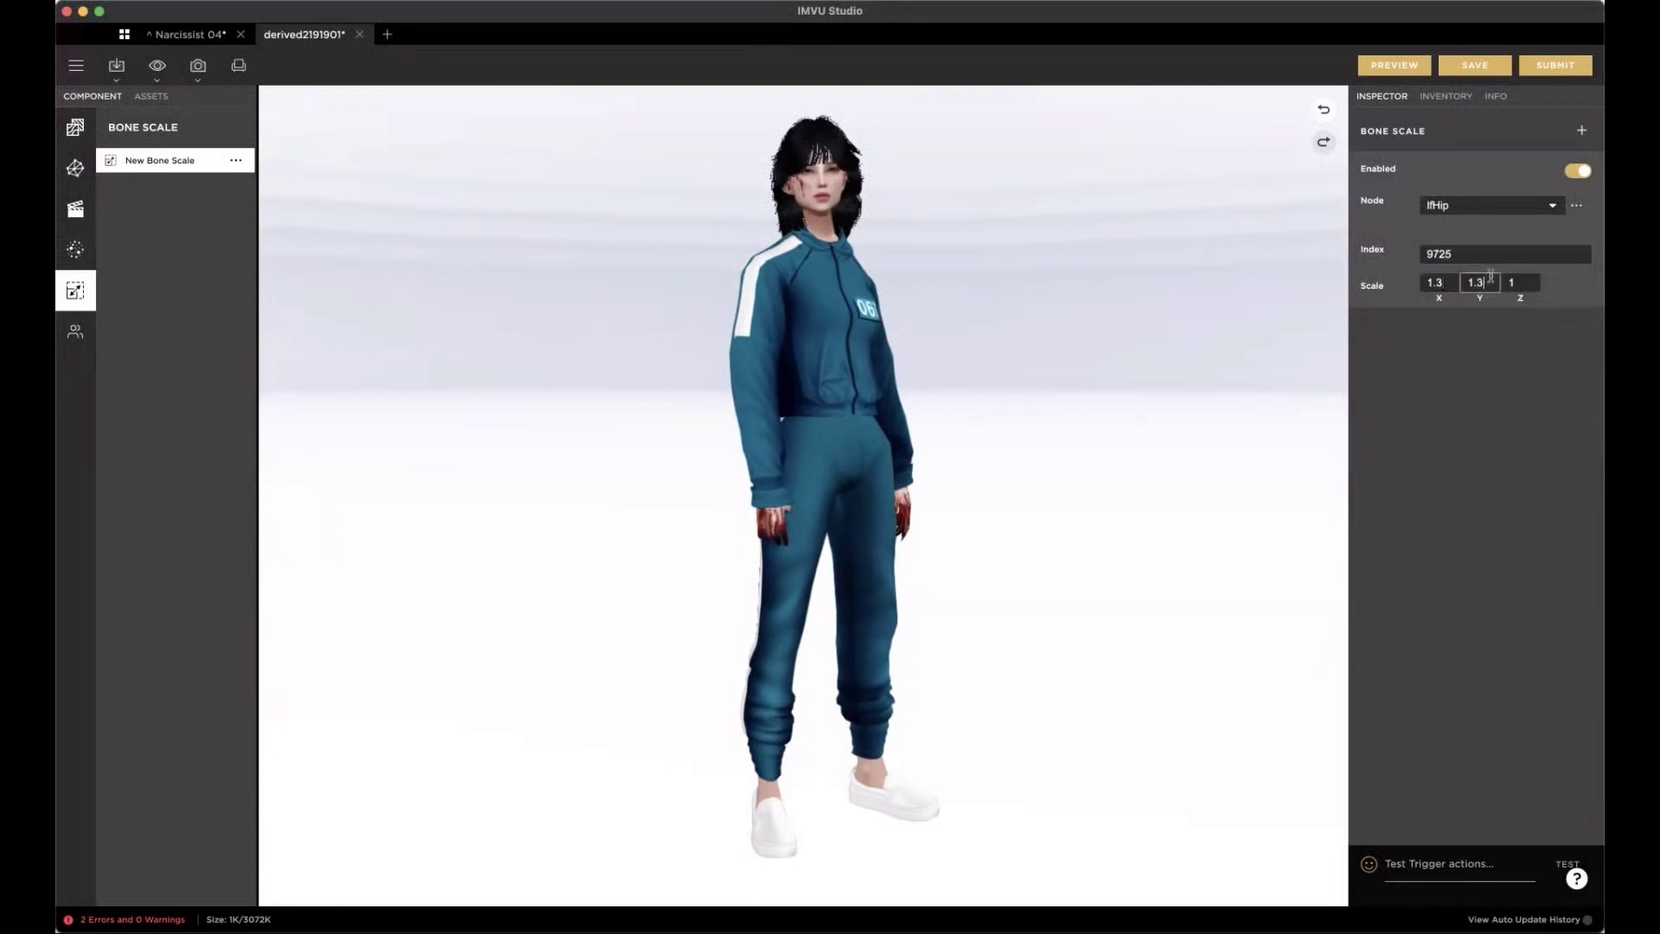
pyautogui.click(1407, 78)
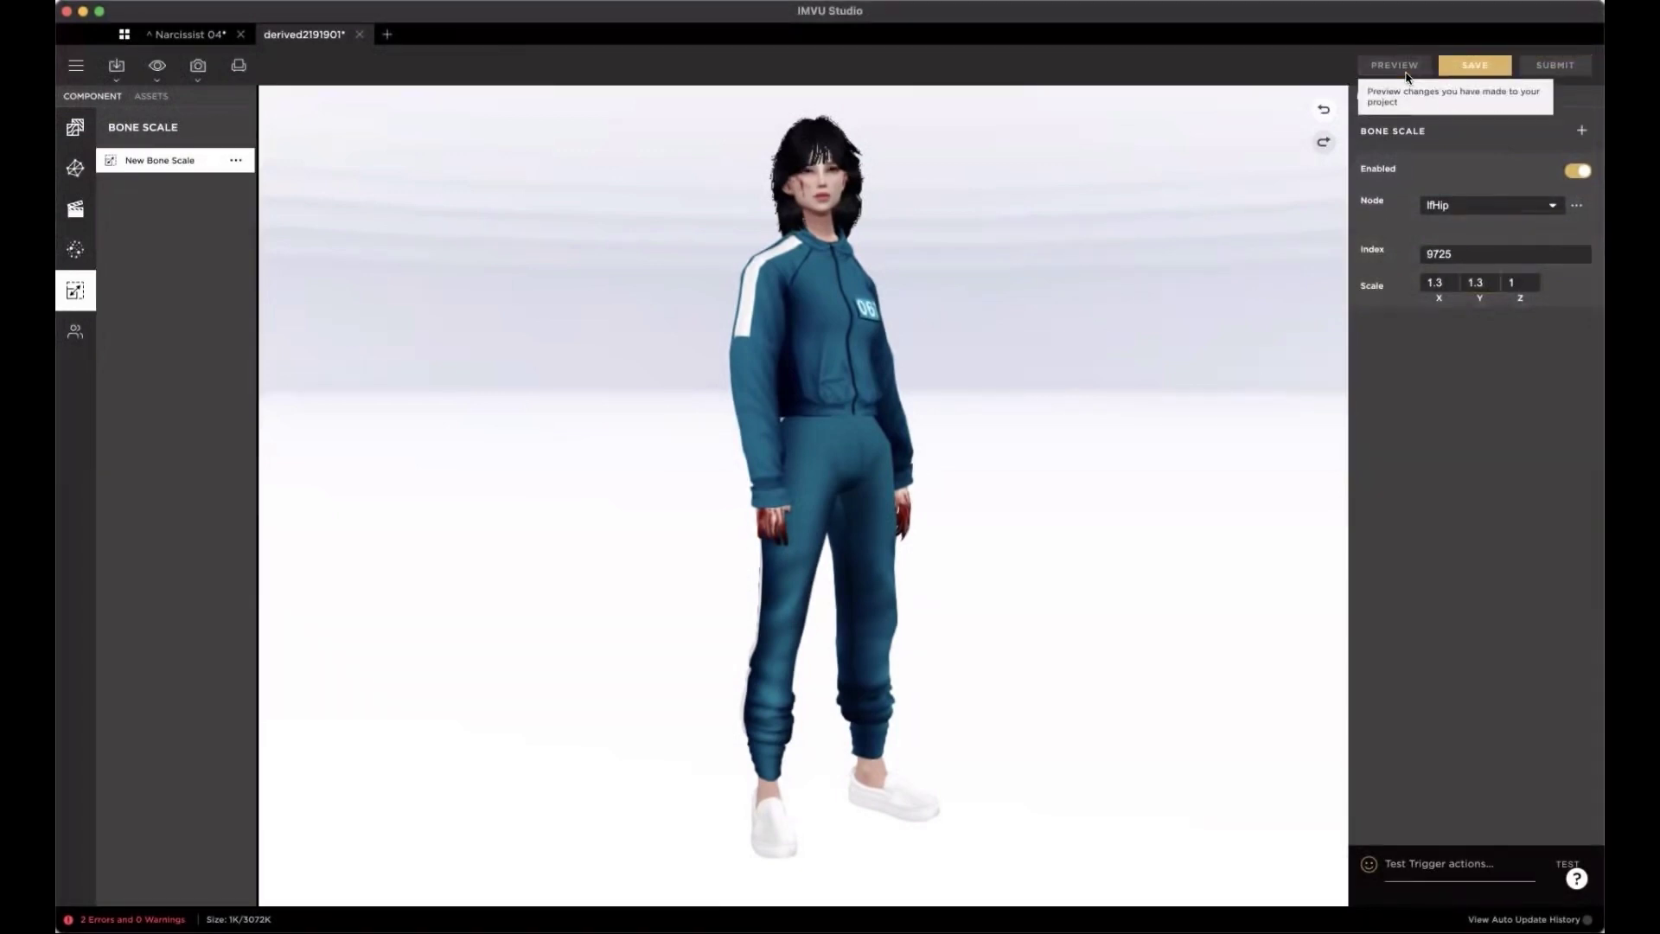
pyautogui.moveTo(1108, 311)
pyautogui.mouseDown()
pyautogui.moveTo(702, 314)
pyautogui.moveTo(1088, 313)
pyautogui.mouseUp()
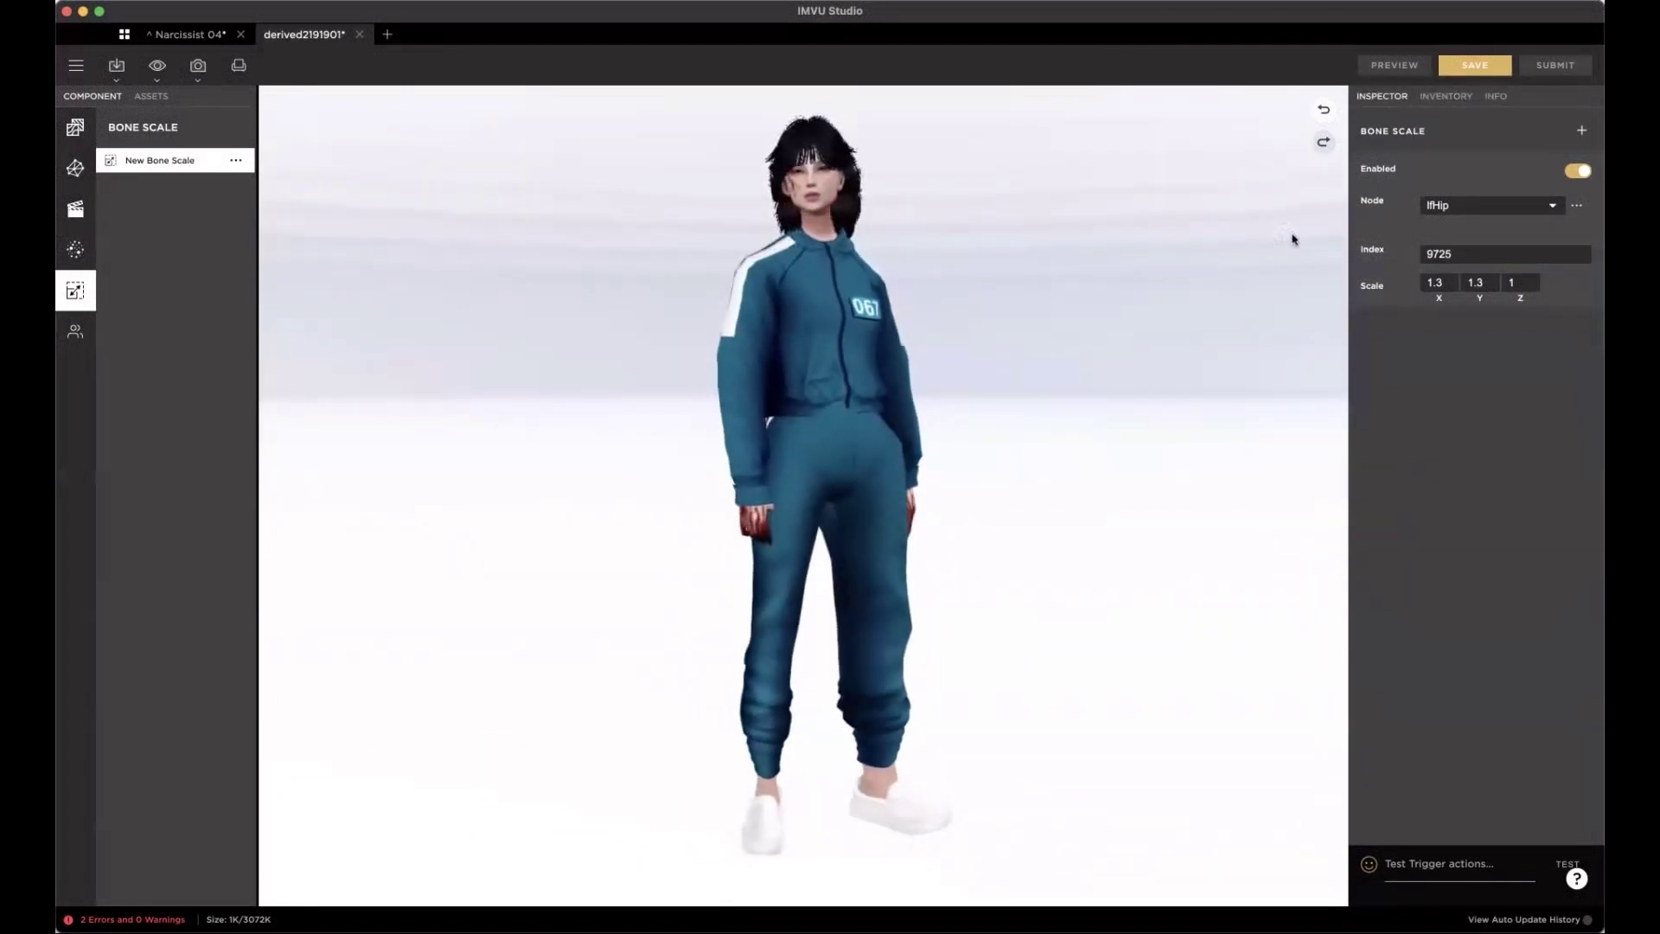
# - Add a second bone scale entry targeting the rtHip node
pyautogui.click(1582, 131)
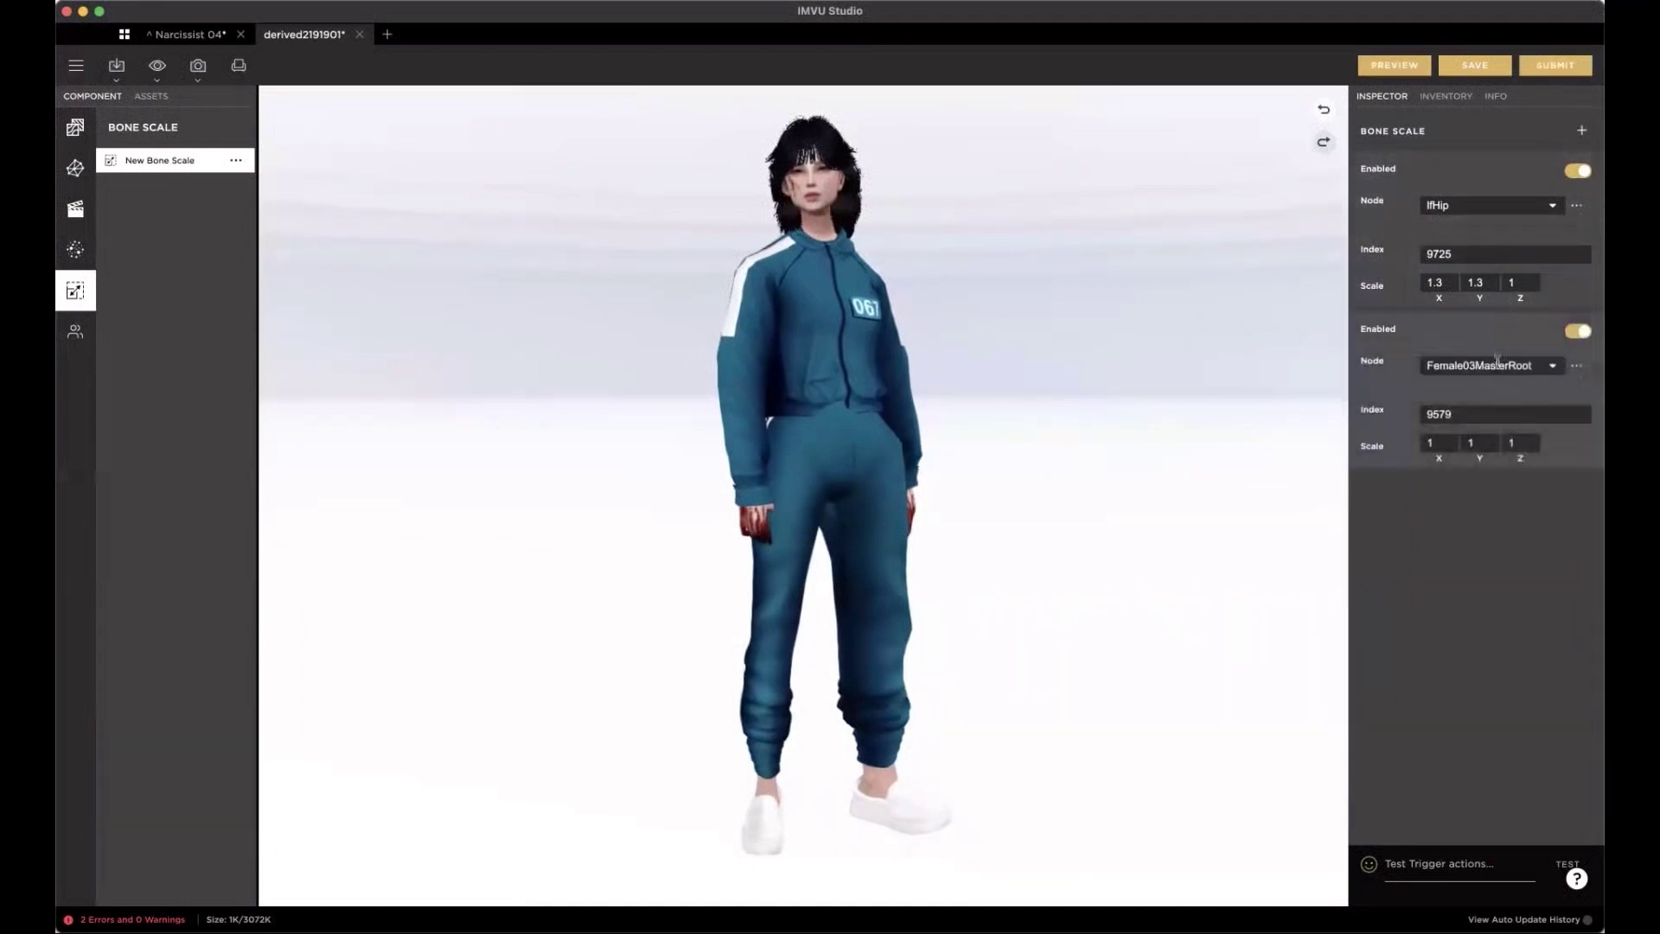
pyautogui.click(1487, 365)
pyautogui.scroll(-4, 1468, 442)
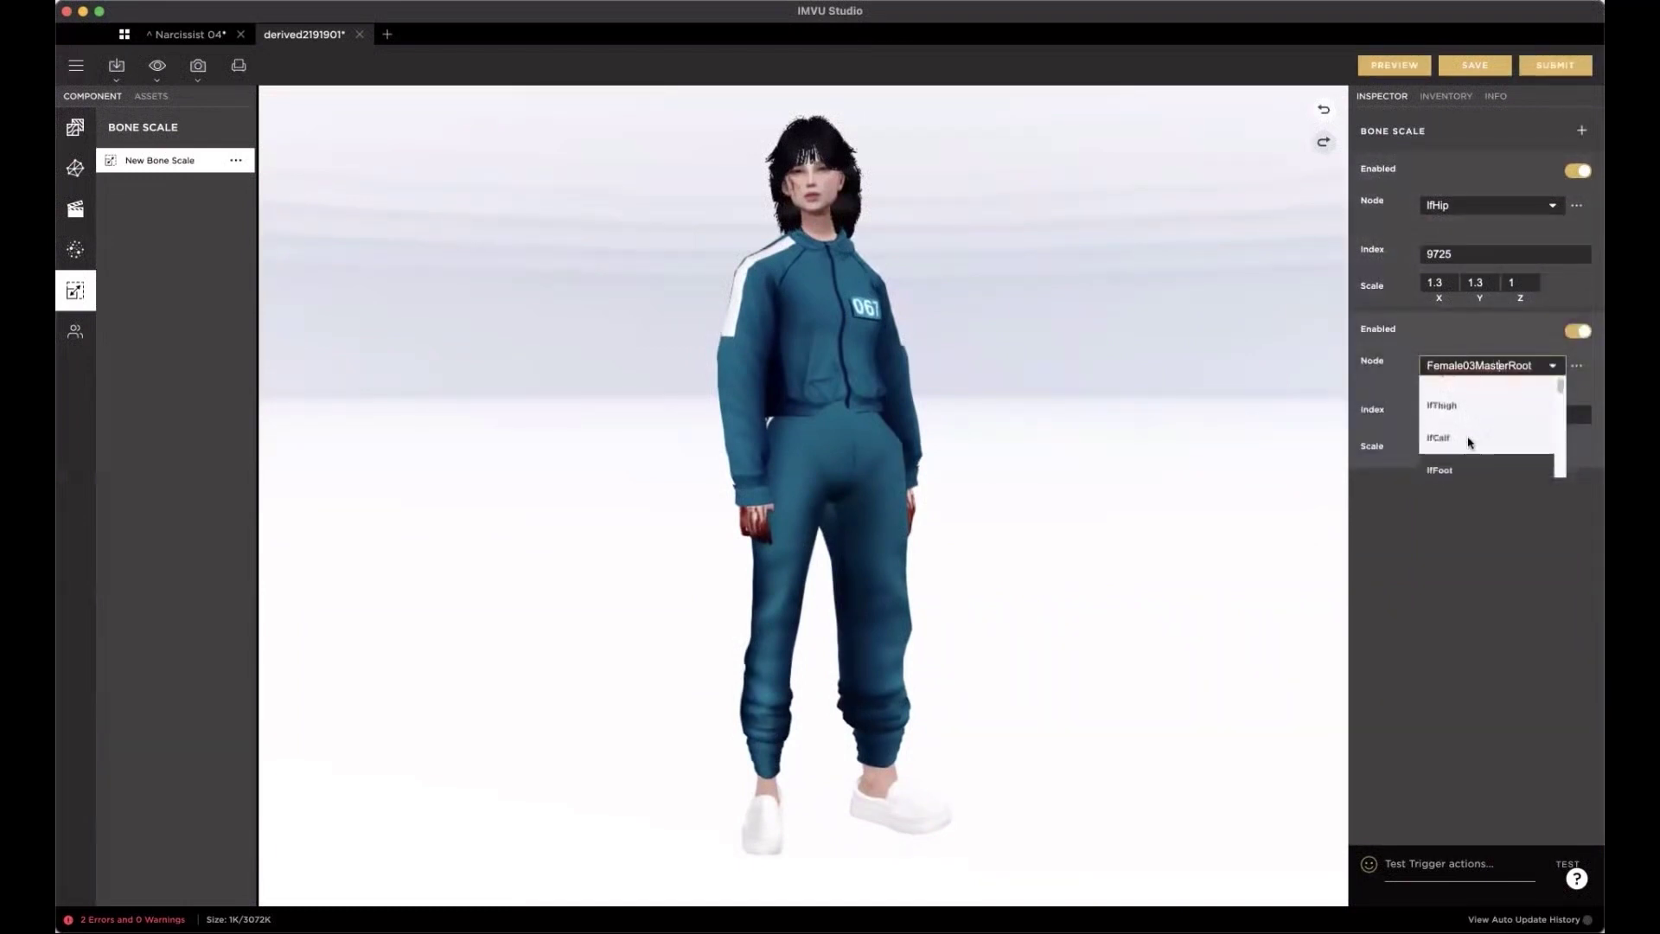
pyautogui.scroll(2, 1468, 437)
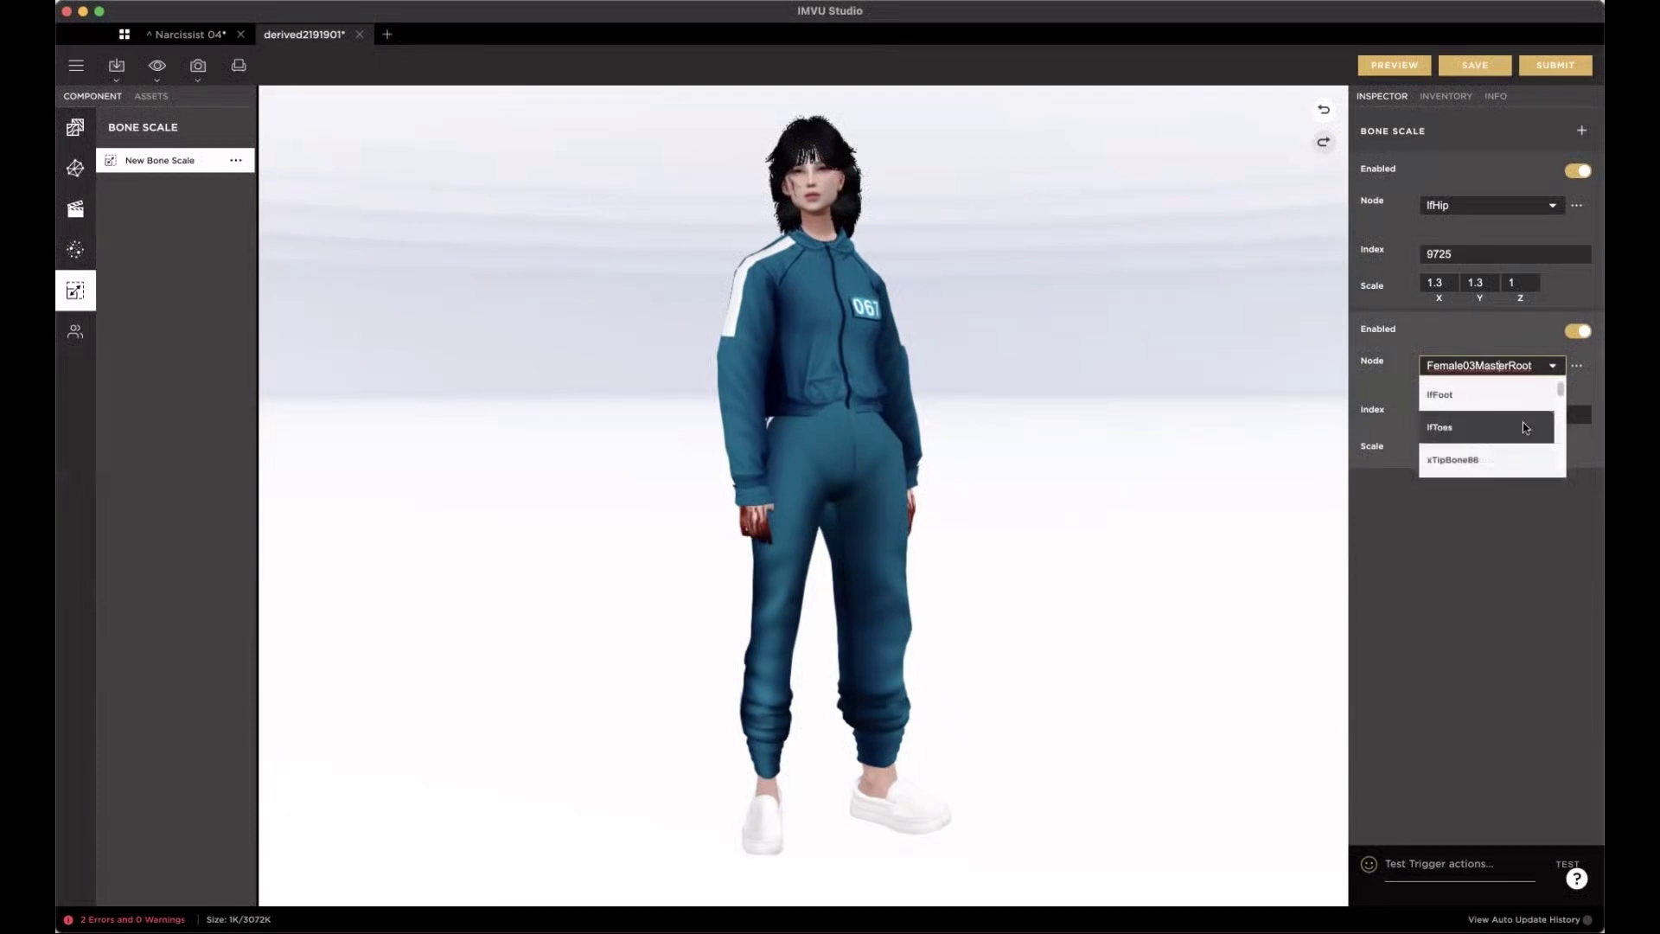
pyautogui.scroll(-2, 1561, 399)
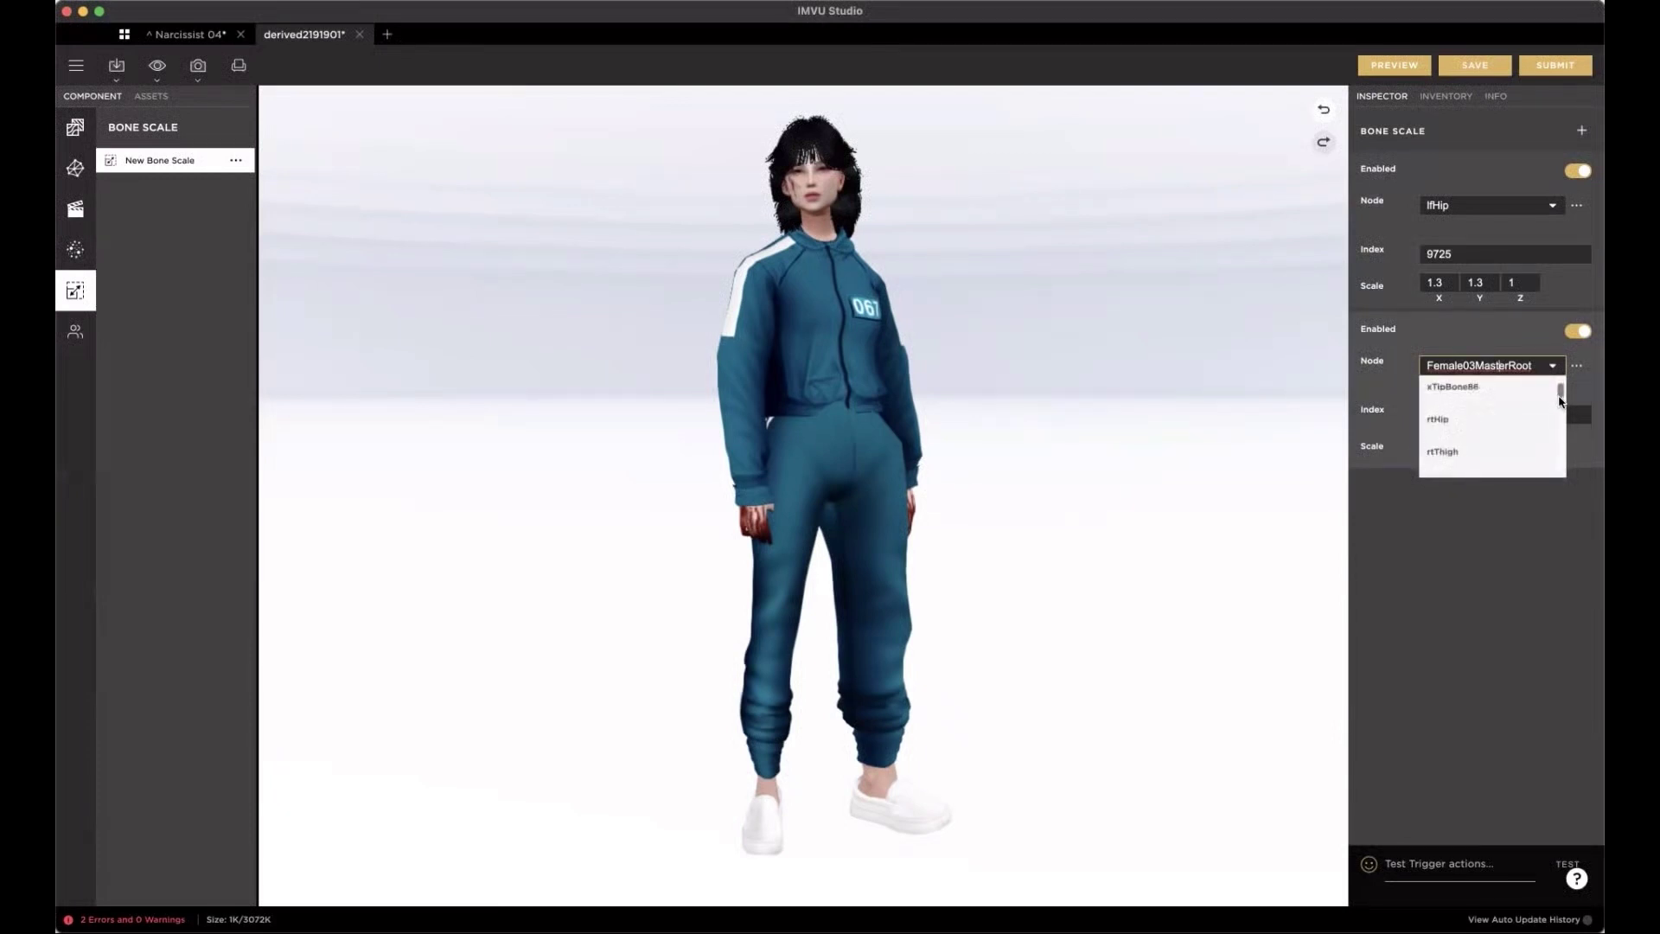
pyautogui.click(1438, 419)
# - Scale rtHip to 1.3 on X and Y, then orbit the avatar to check both hips
pyautogui.click(1450, 442)
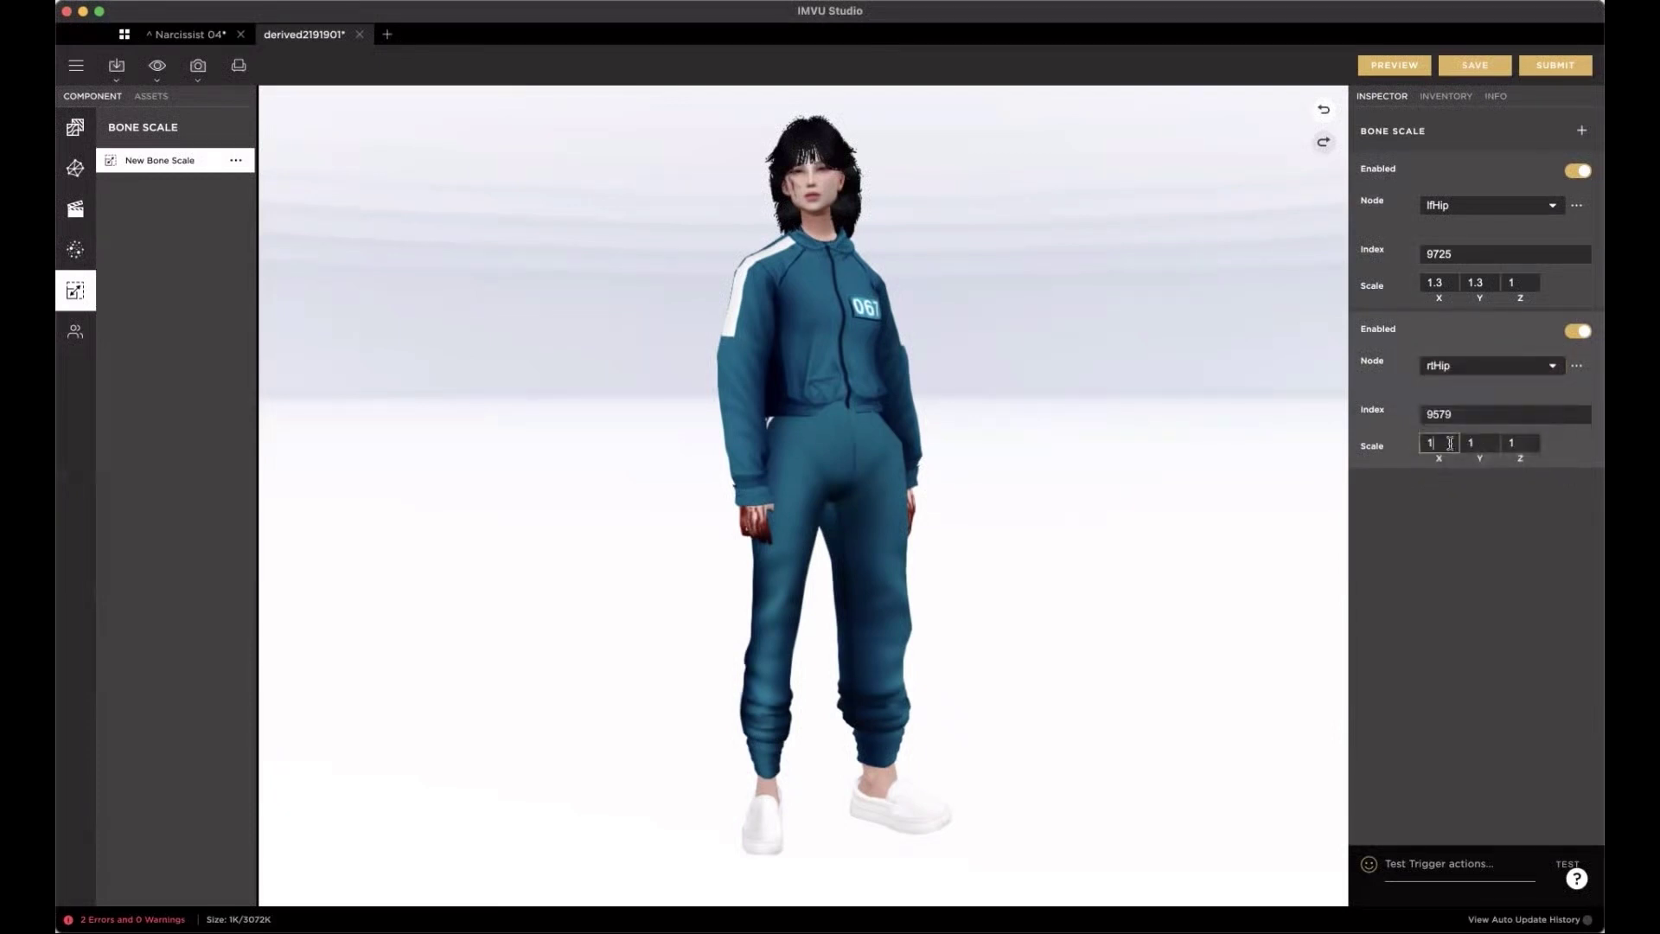
pyautogui.write('.3')
pyautogui.press('Tab')
pyautogui.write('1.3')
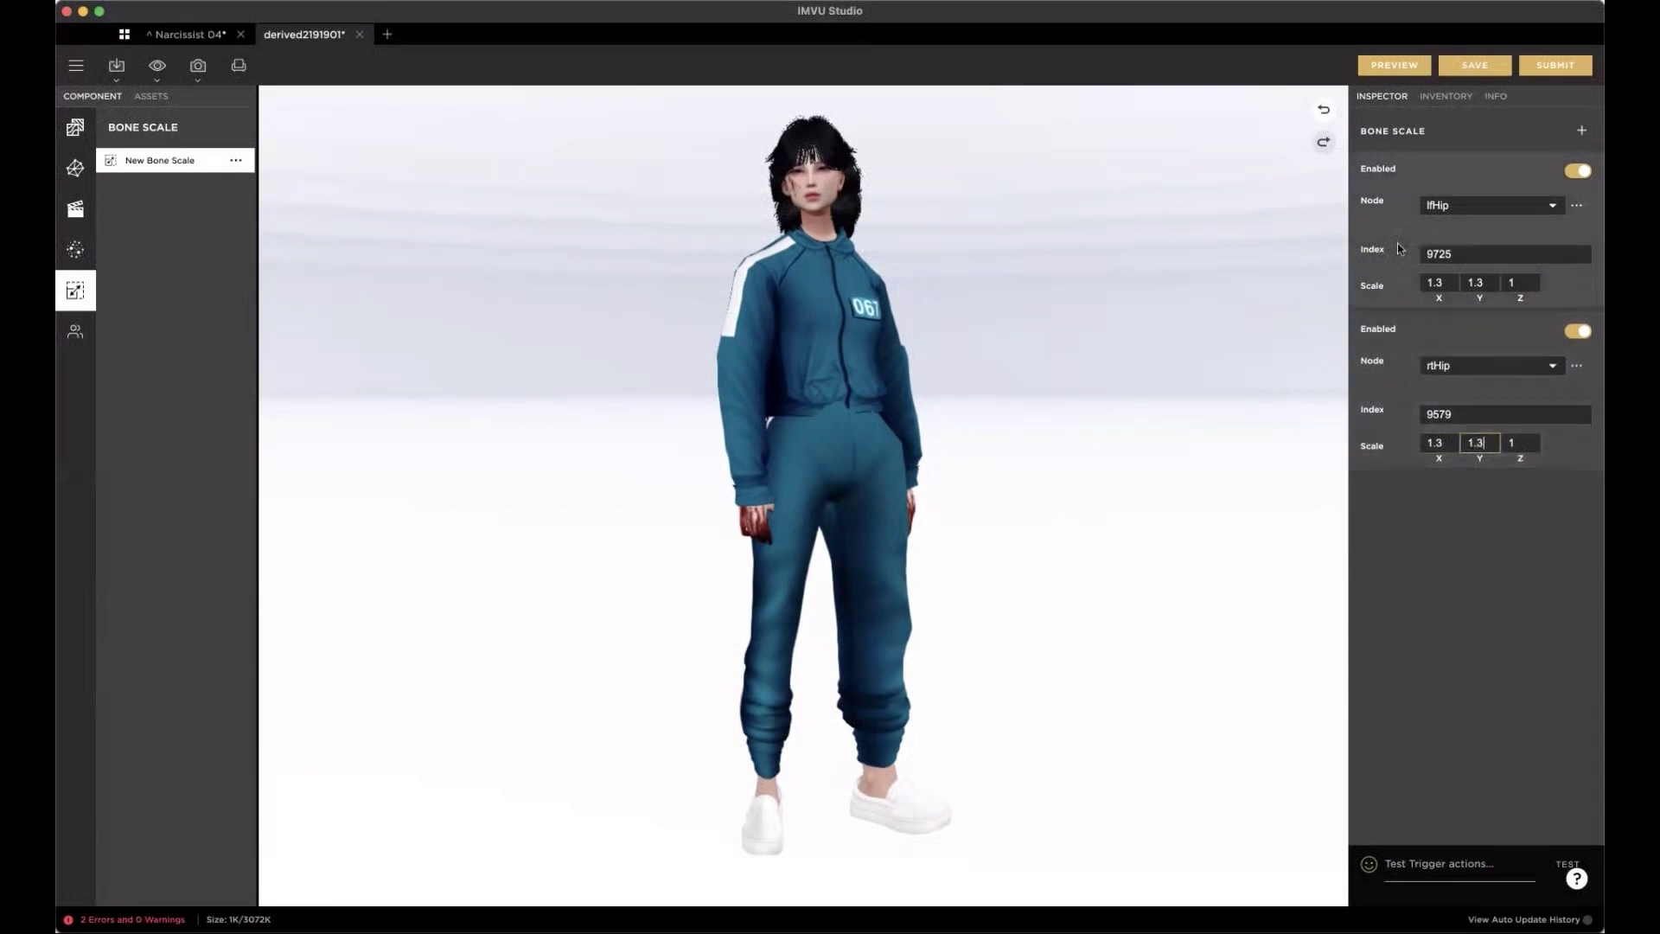
pyautogui.click(1407, 91)
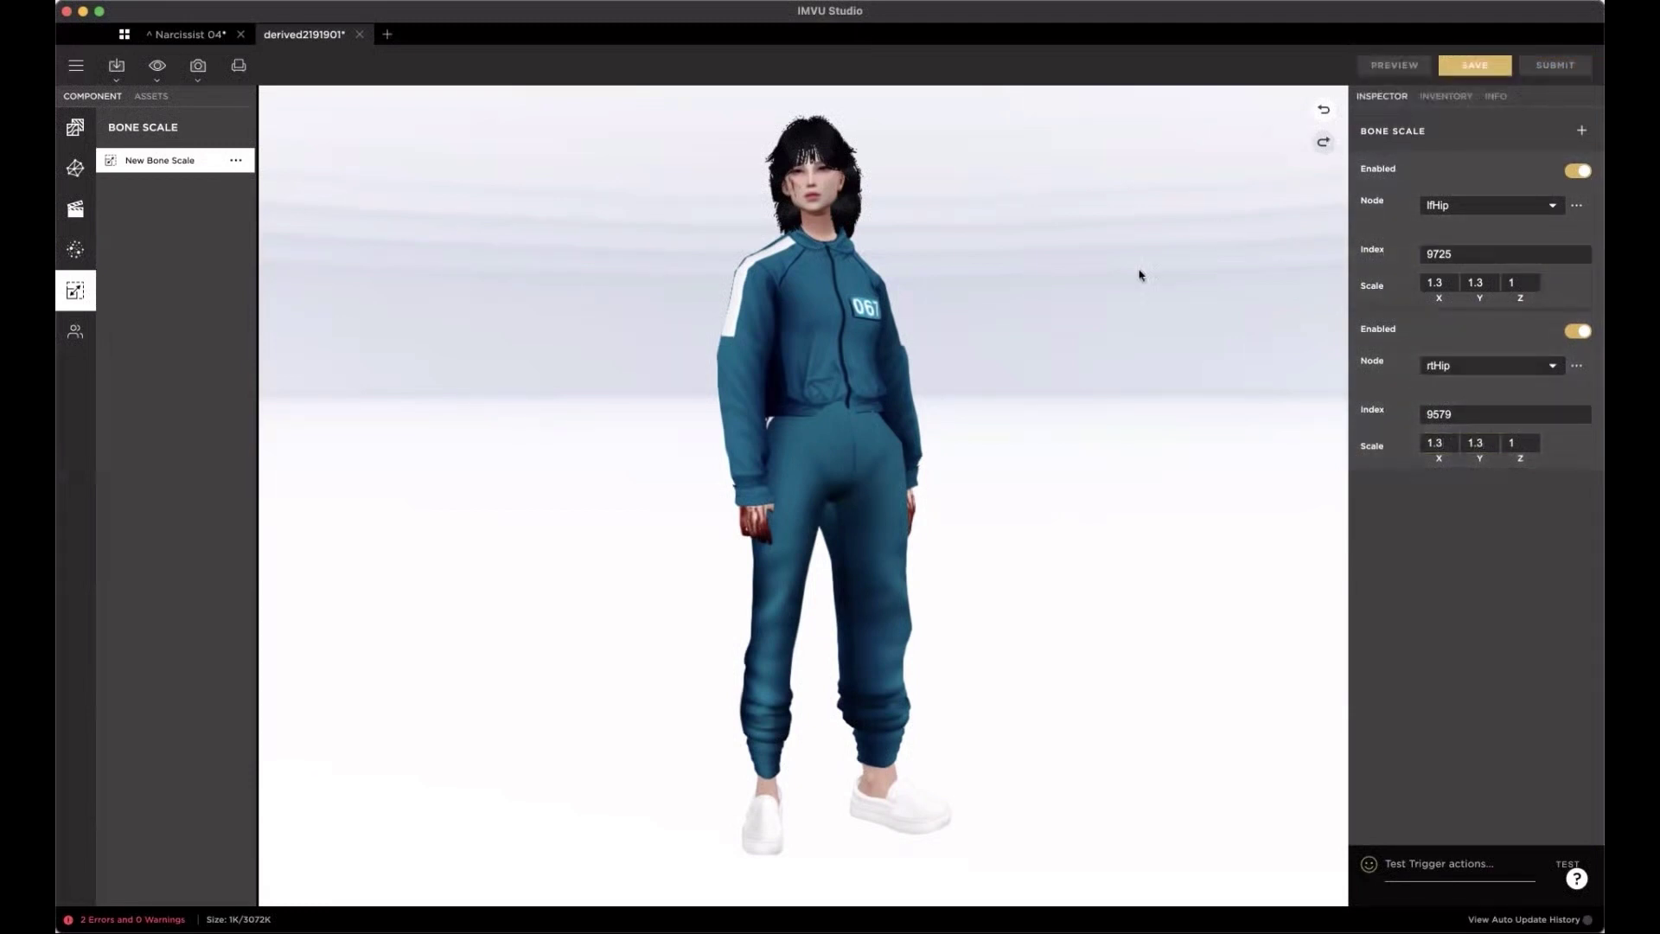
pyautogui.moveTo(1140, 275); pyautogui.dragTo(1094, 254)
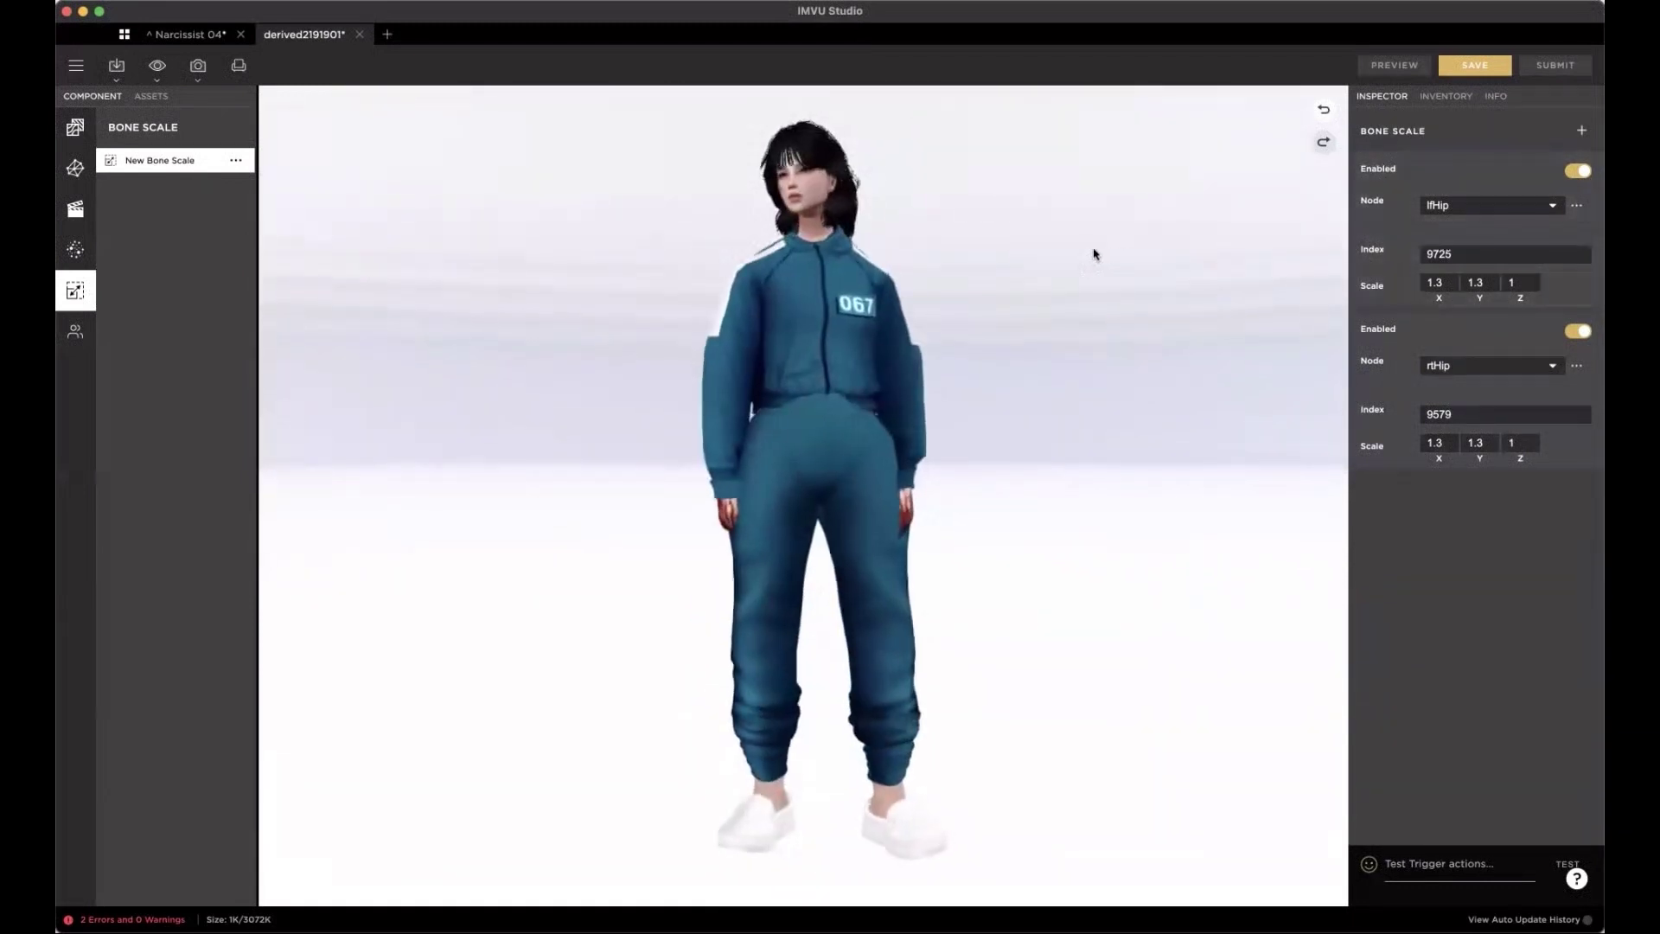
pyautogui.scroll(2, 1173, 385)
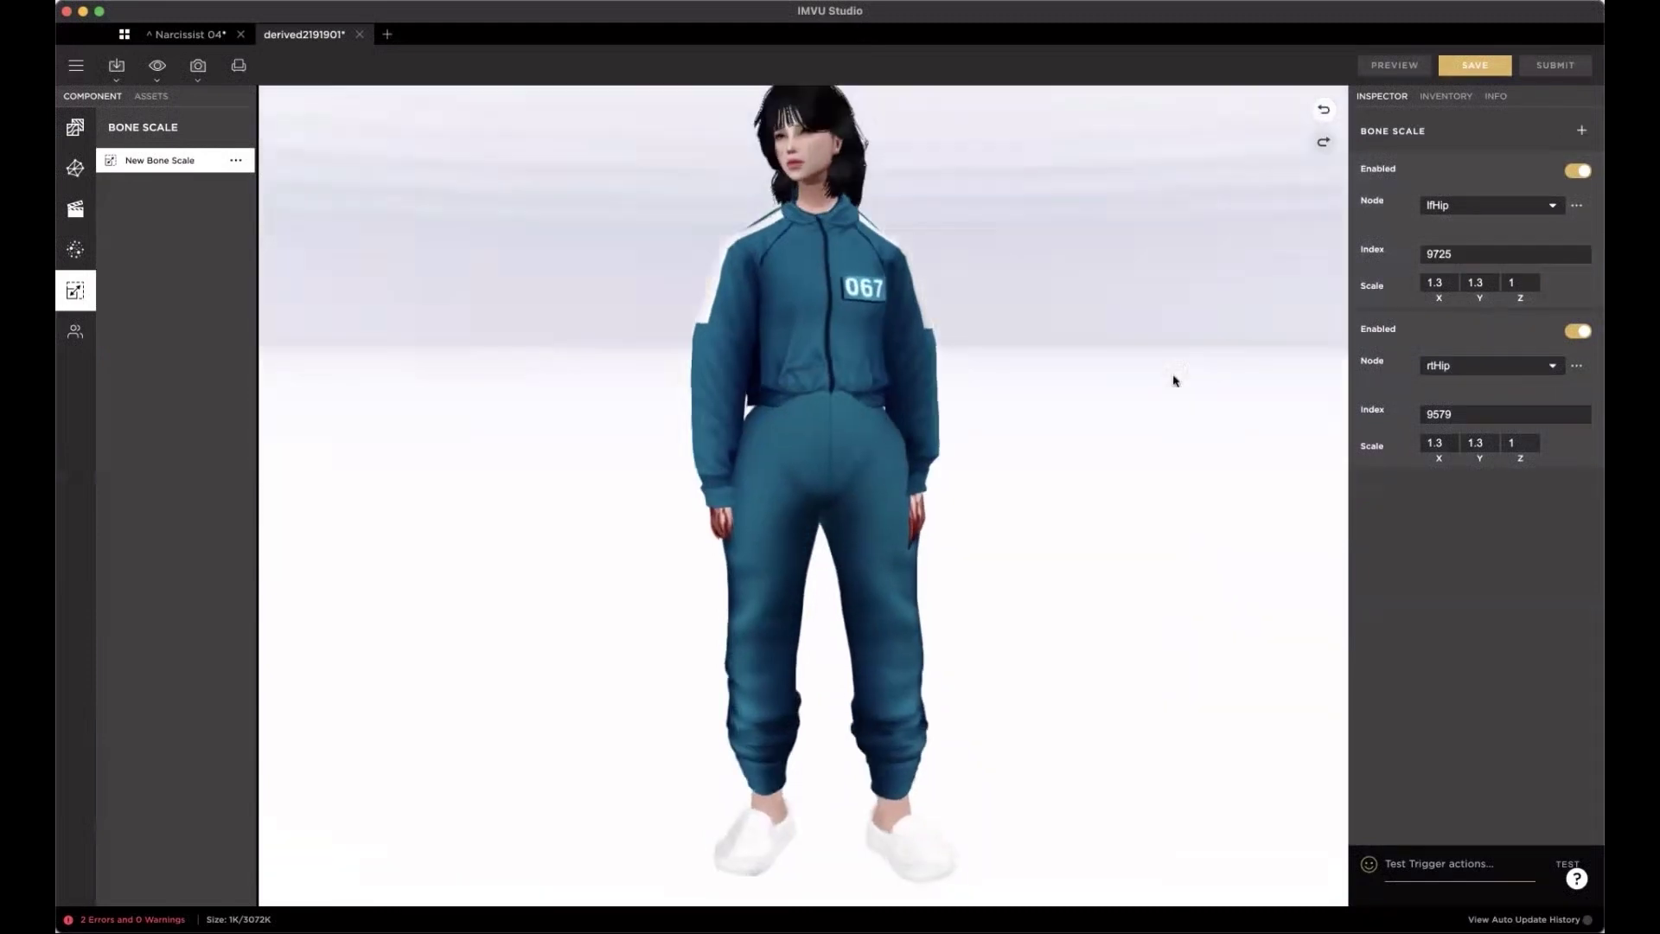
pyautogui.scroll(2, 1181, 369)
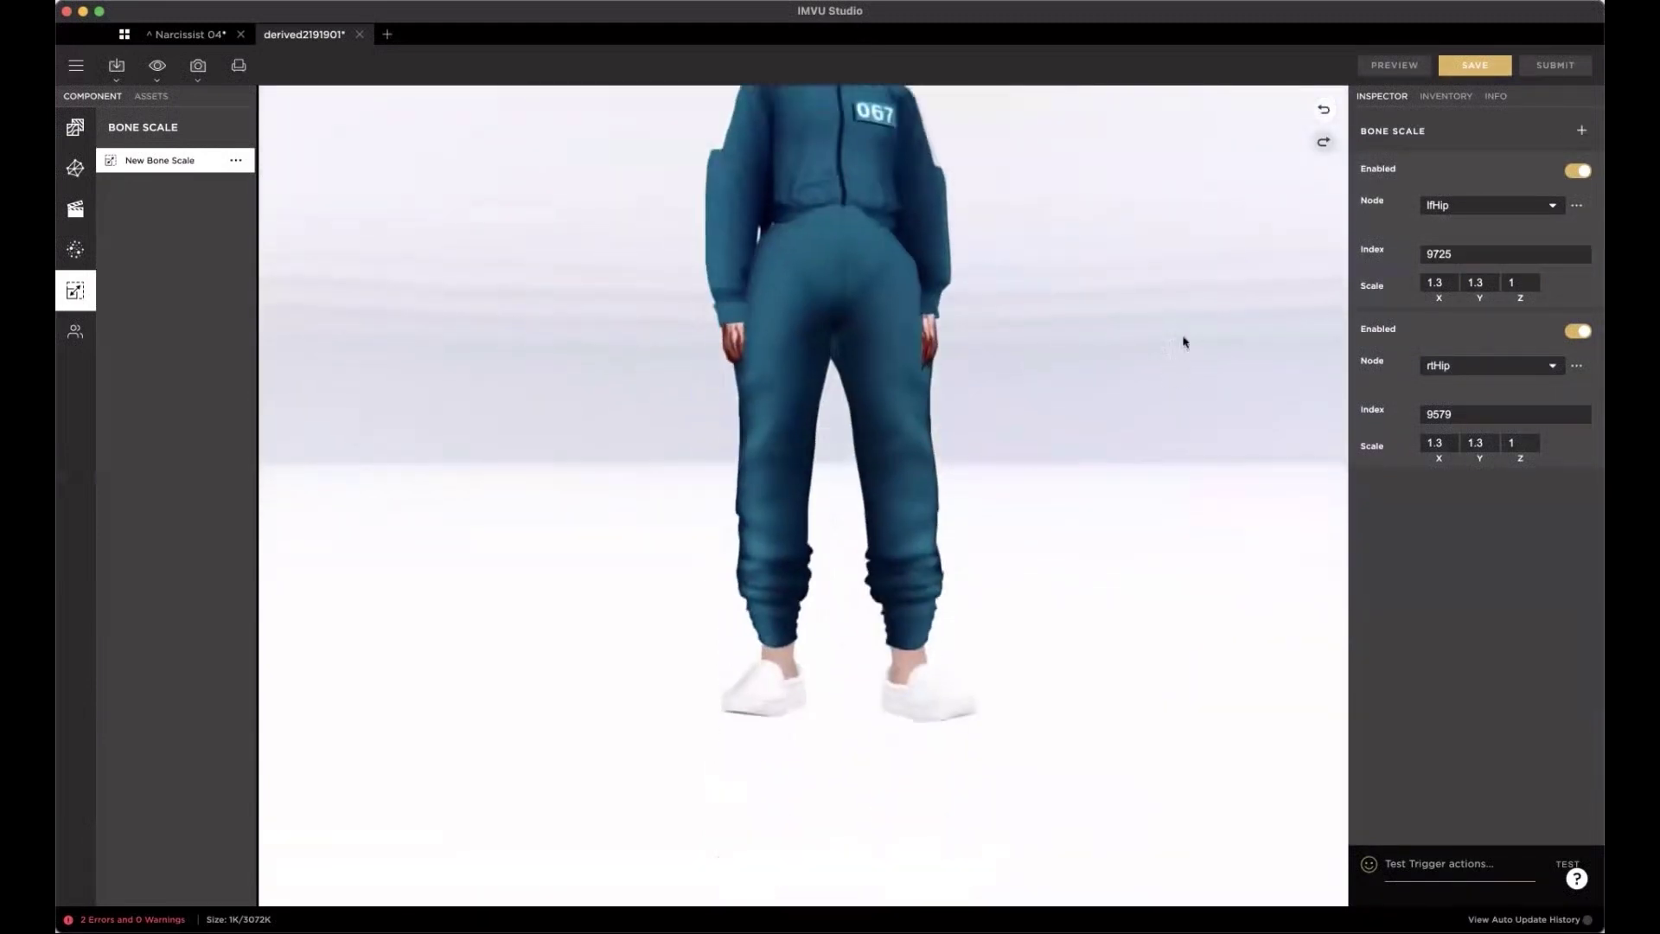
pyautogui.scroll(1, 1163, 485)
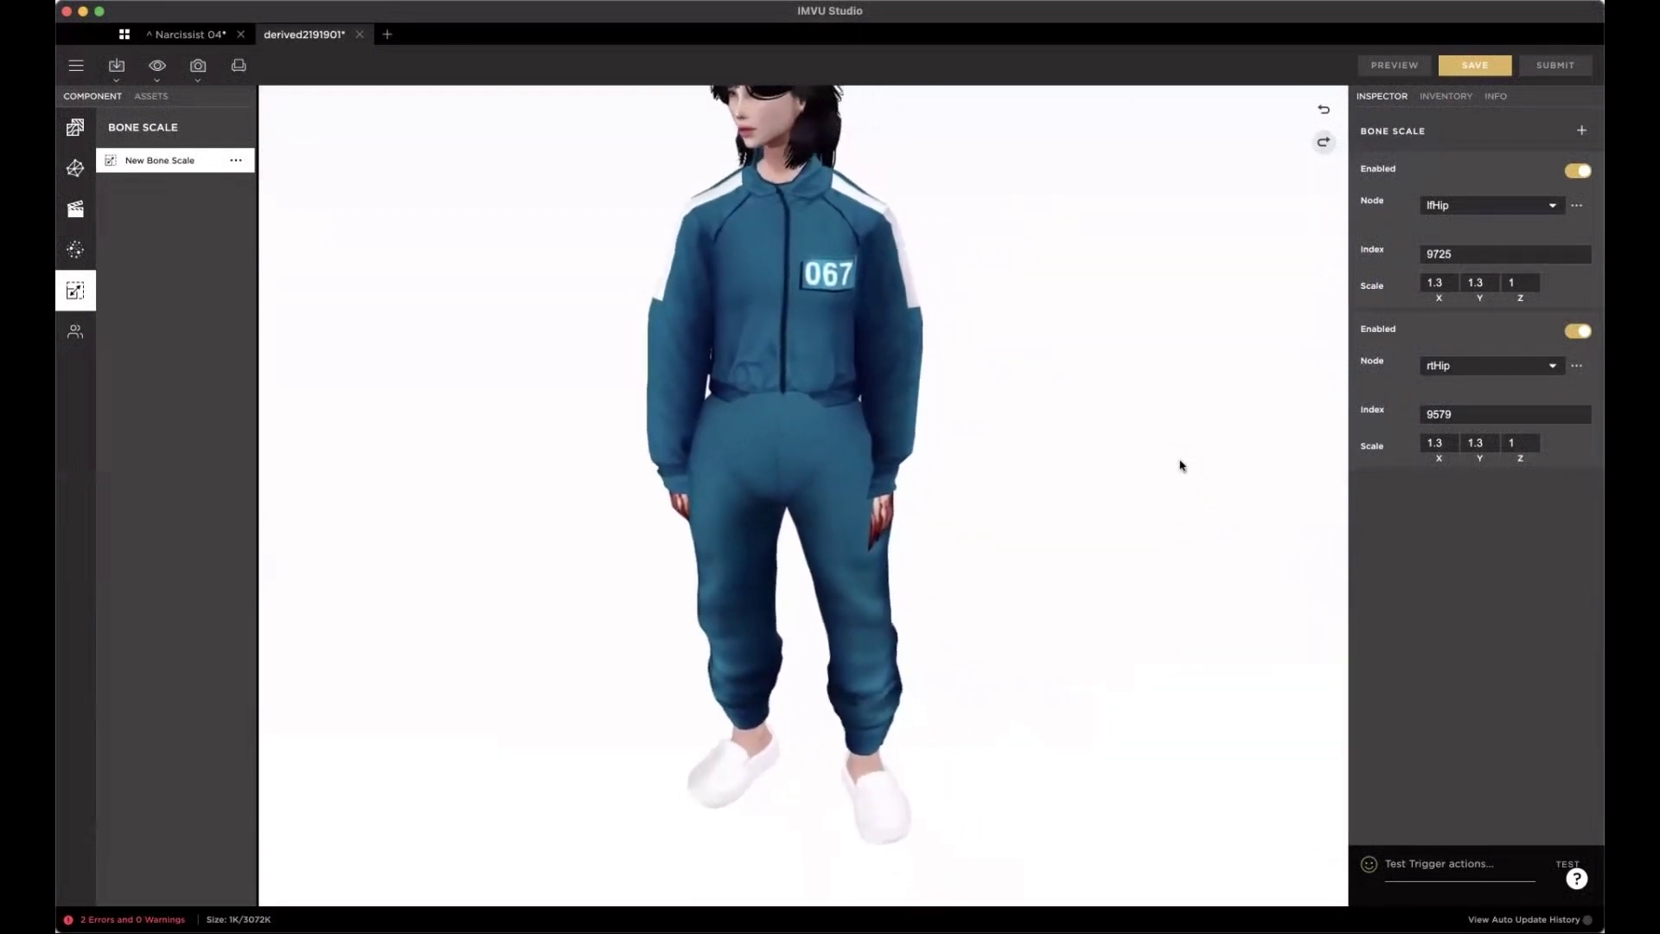
# - Add third and fourth bone scale entries targeting lfFoot and rtFoot
pyautogui.click(1581, 131)
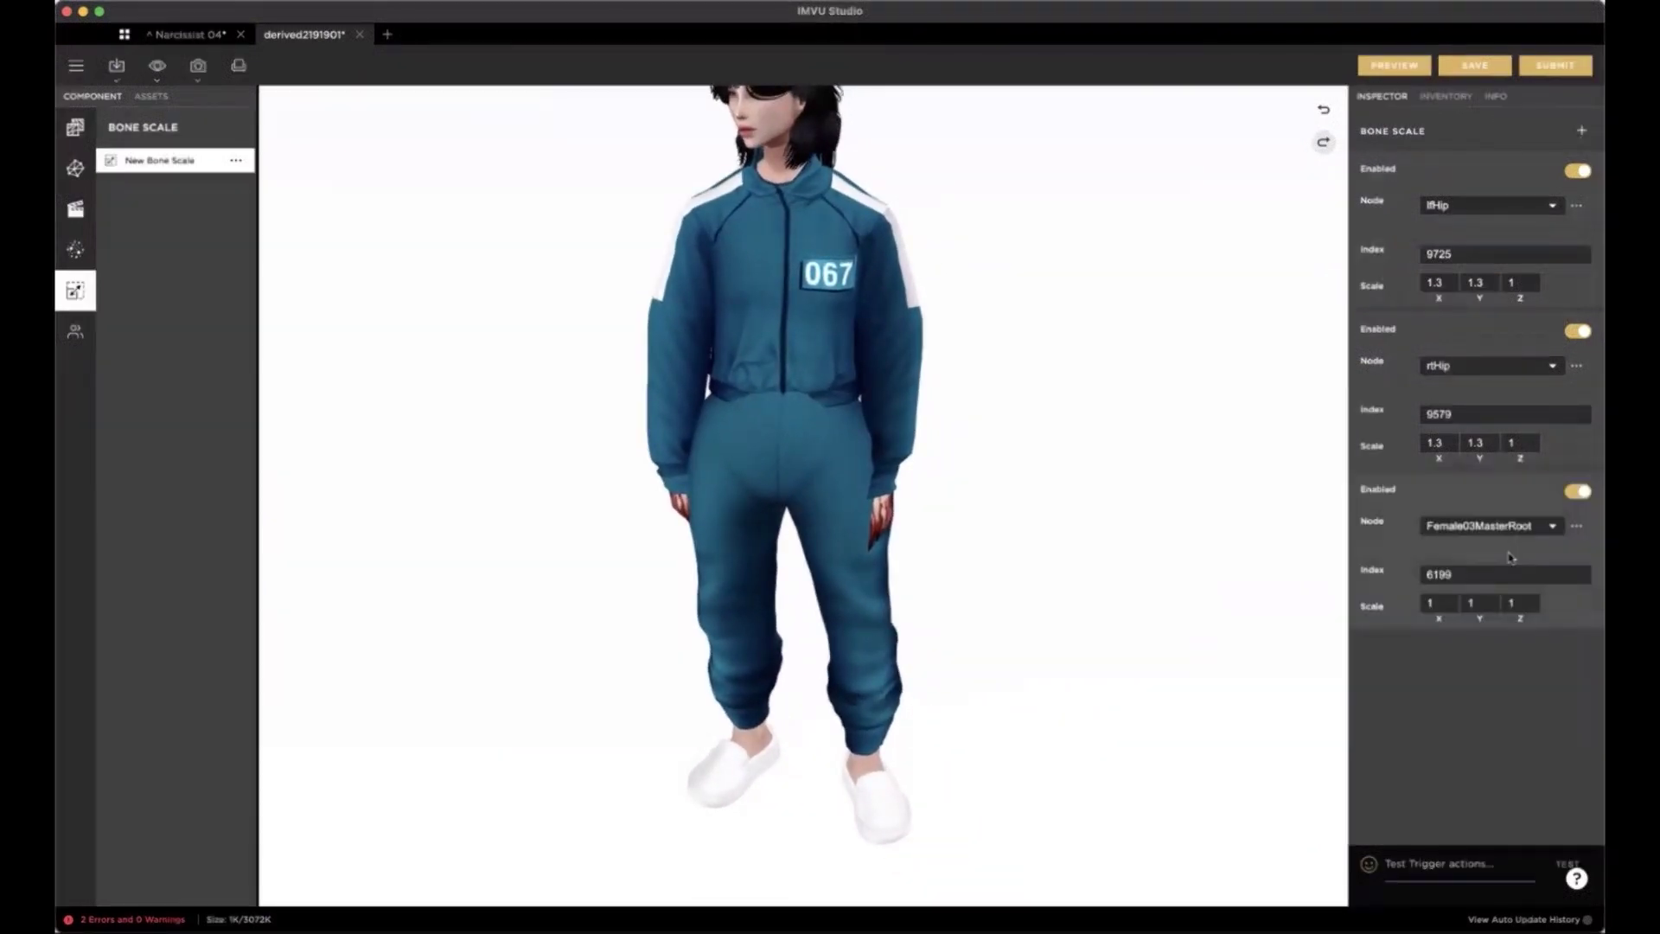
pyautogui.click(1509, 526)
pyautogui.scroll(-5, 1509, 588)
pyautogui.click(1510, 616)
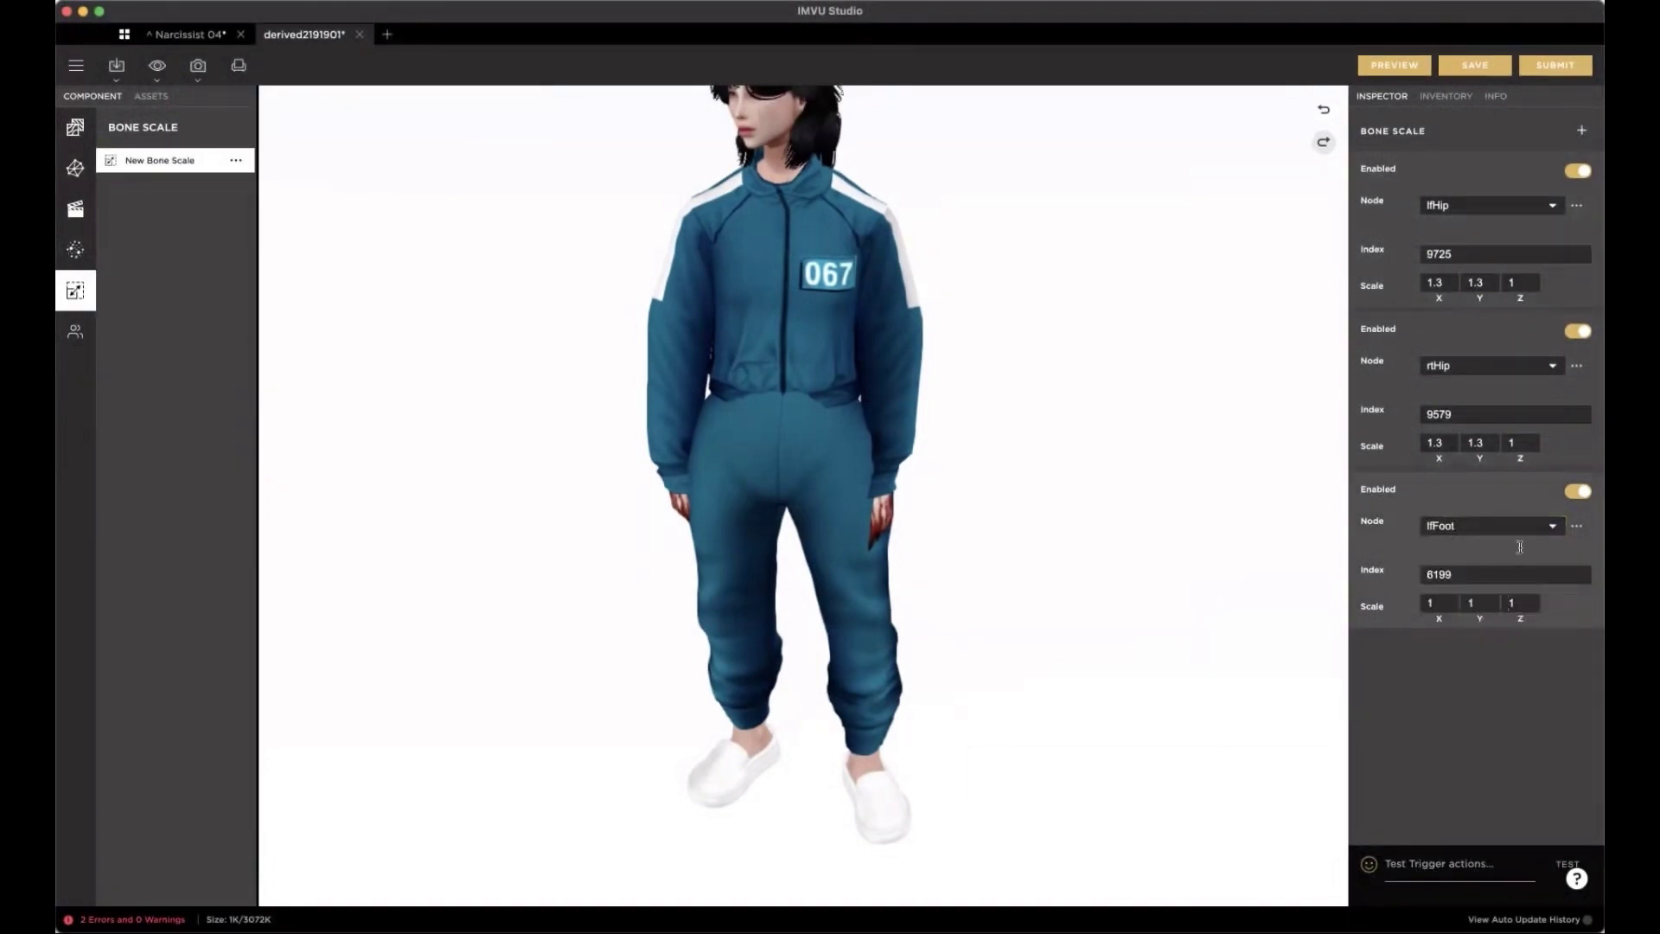
pyautogui.click(1581, 131)
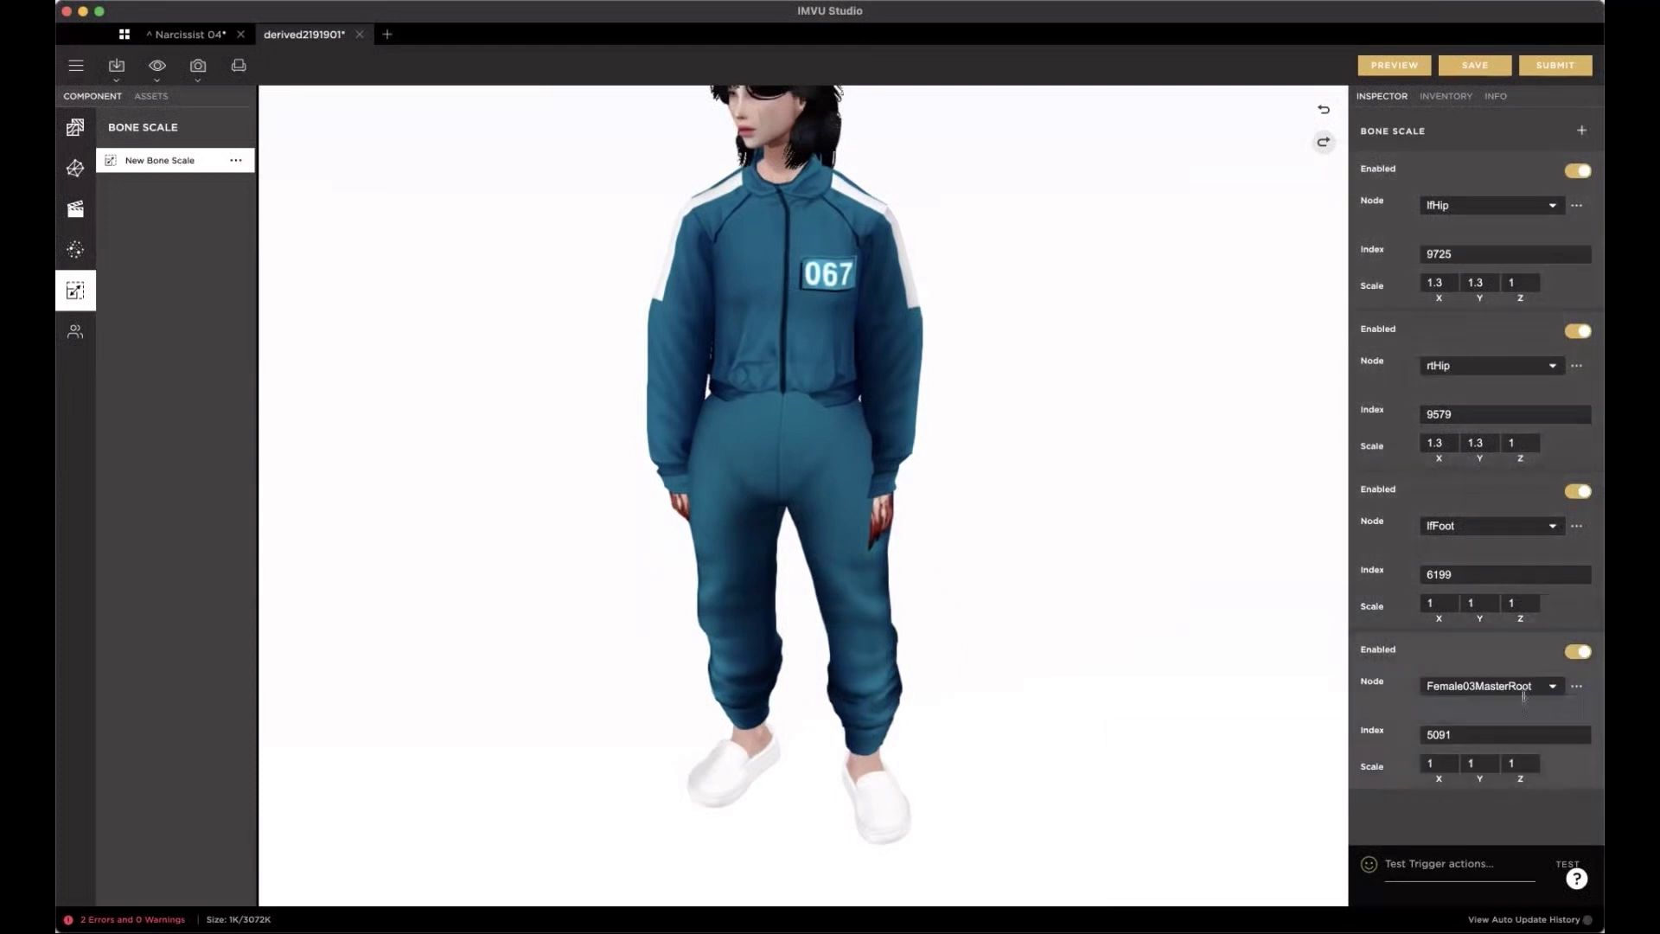
pyautogui.click(1552, 685)
pyautogui.scroll(-5, 1560, 707)
pyautogui.scroll(-5, 1560, 711)
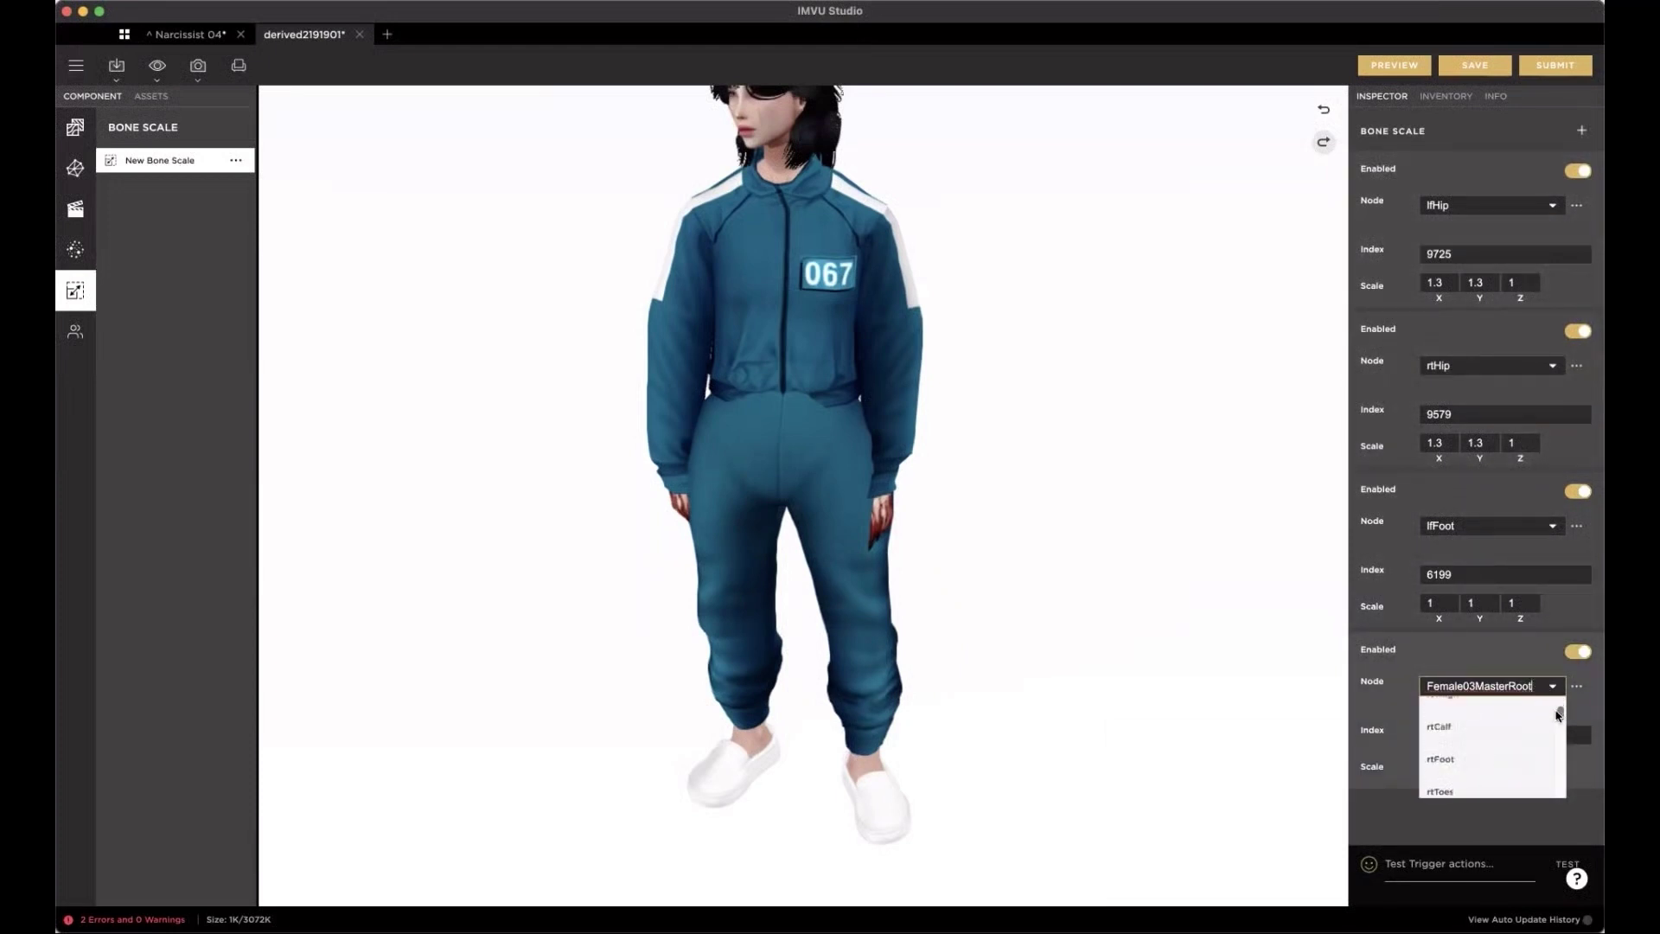
pyautogui.click(1470, 759)
# - Scale both feet to .65 on X and Y and view the smaller feet from behind
pyautogui.click(1419, 605)
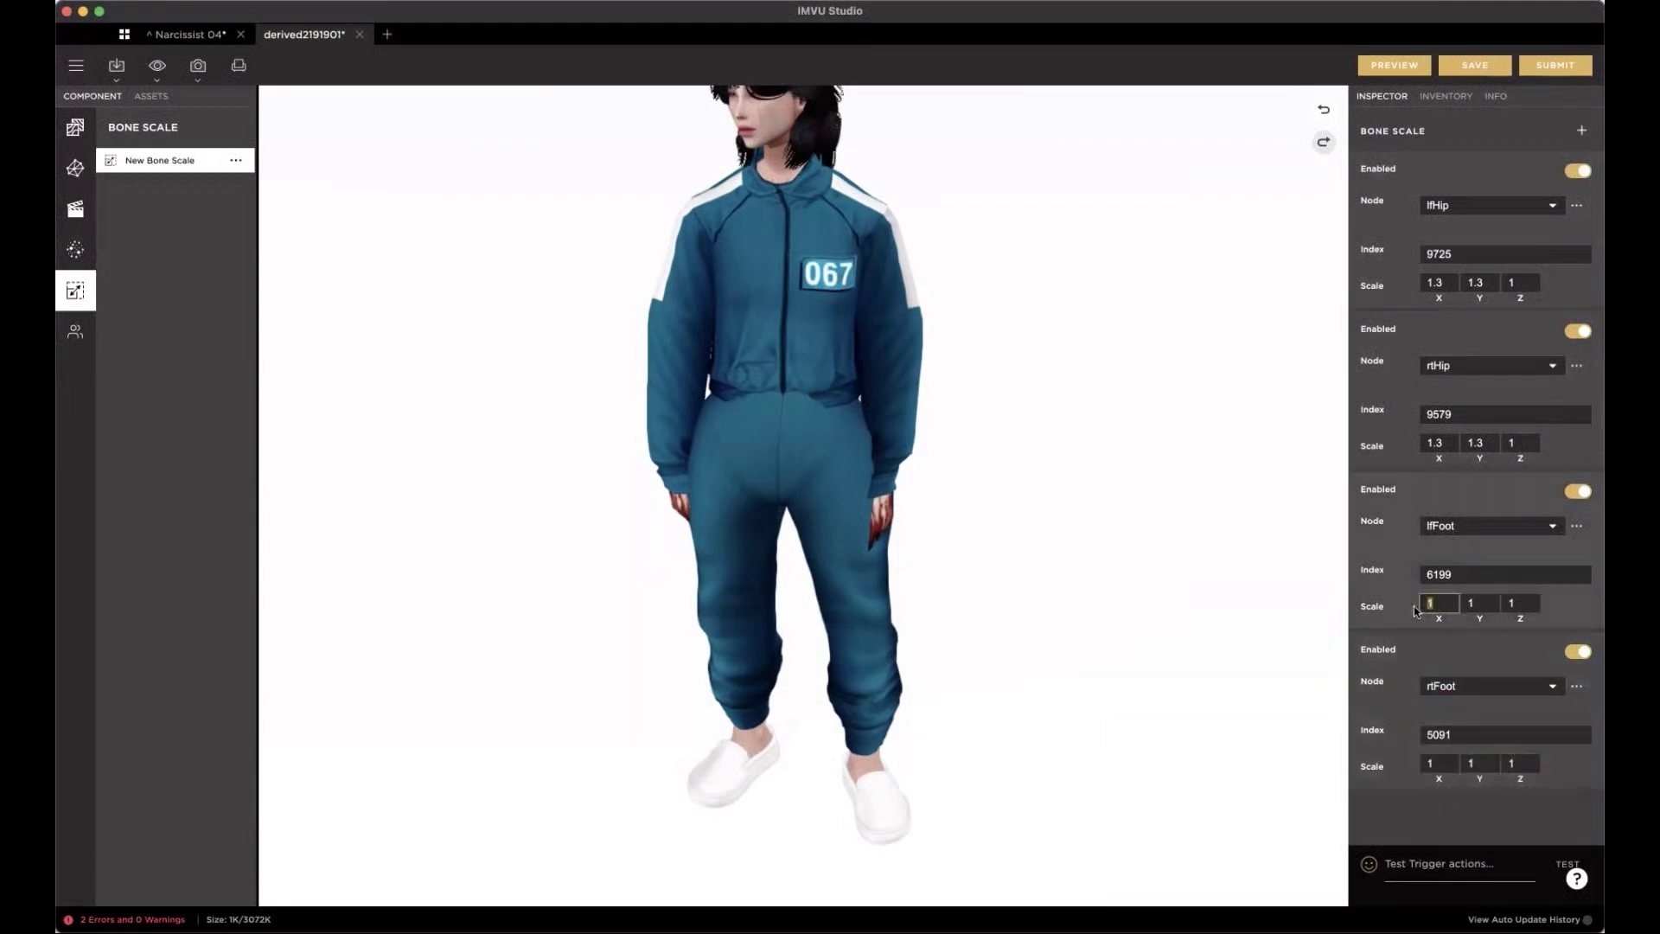
pyautogui.write('.65')
pyautogui.click(1461, 603)
pyautogui.write('.65')
pyautogui.click(1431, 762)
pyautogui.write('.65')
pyautogui.click(1474, 762)
pyautogui.write('.65')
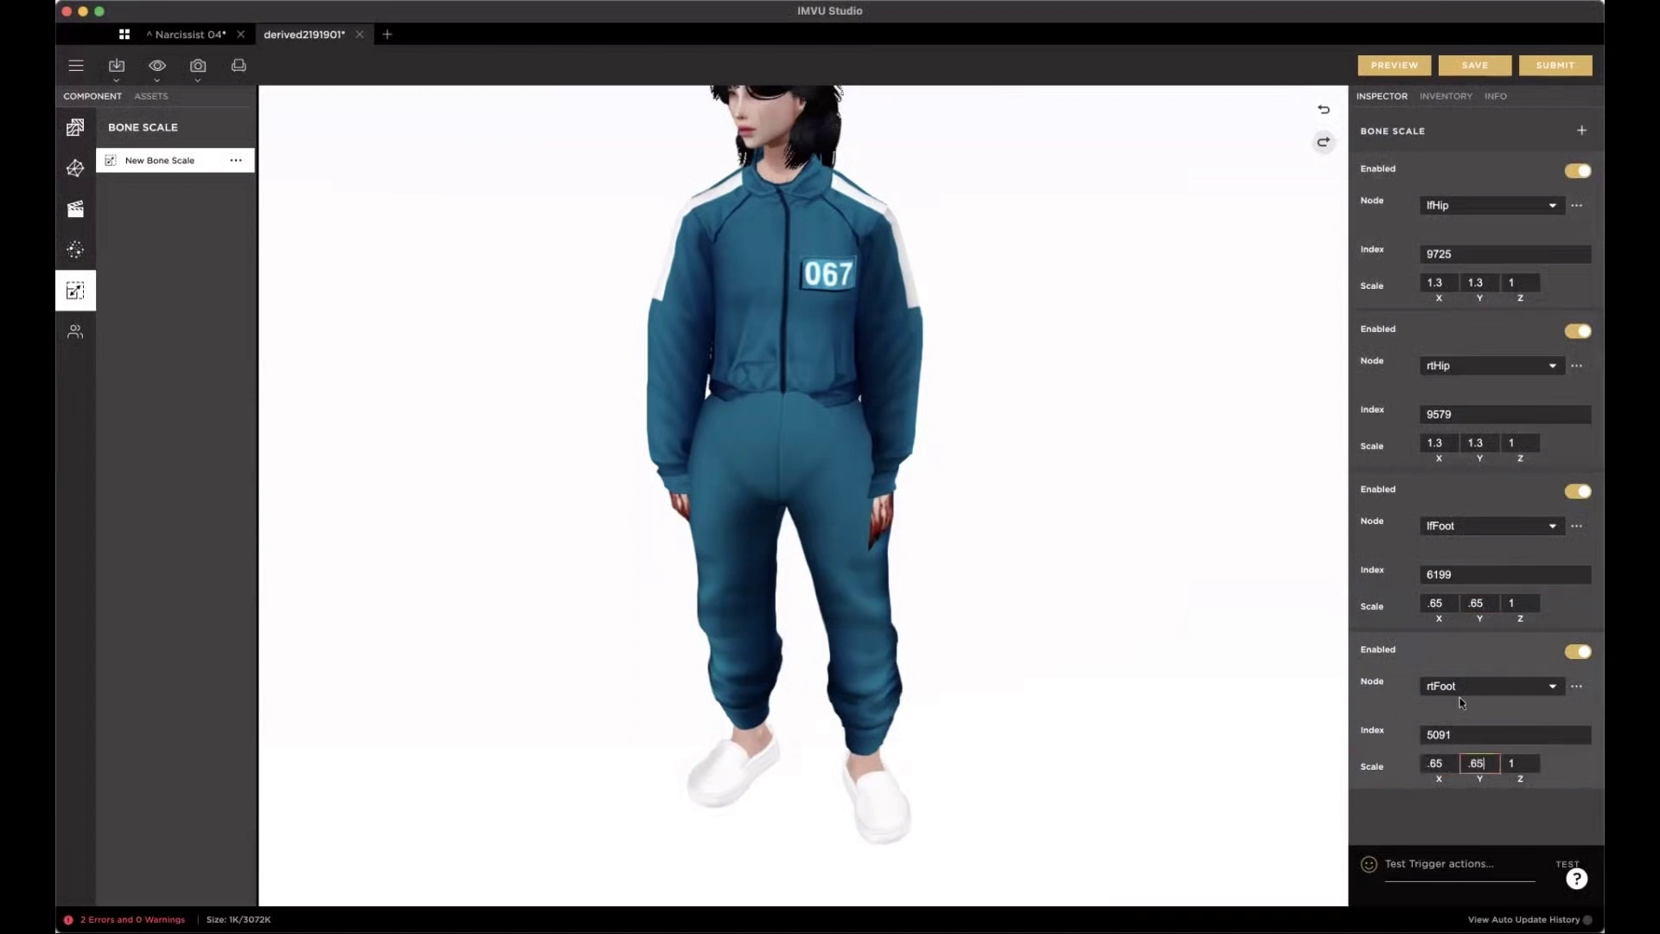
pyautogui.click(1394, 332)
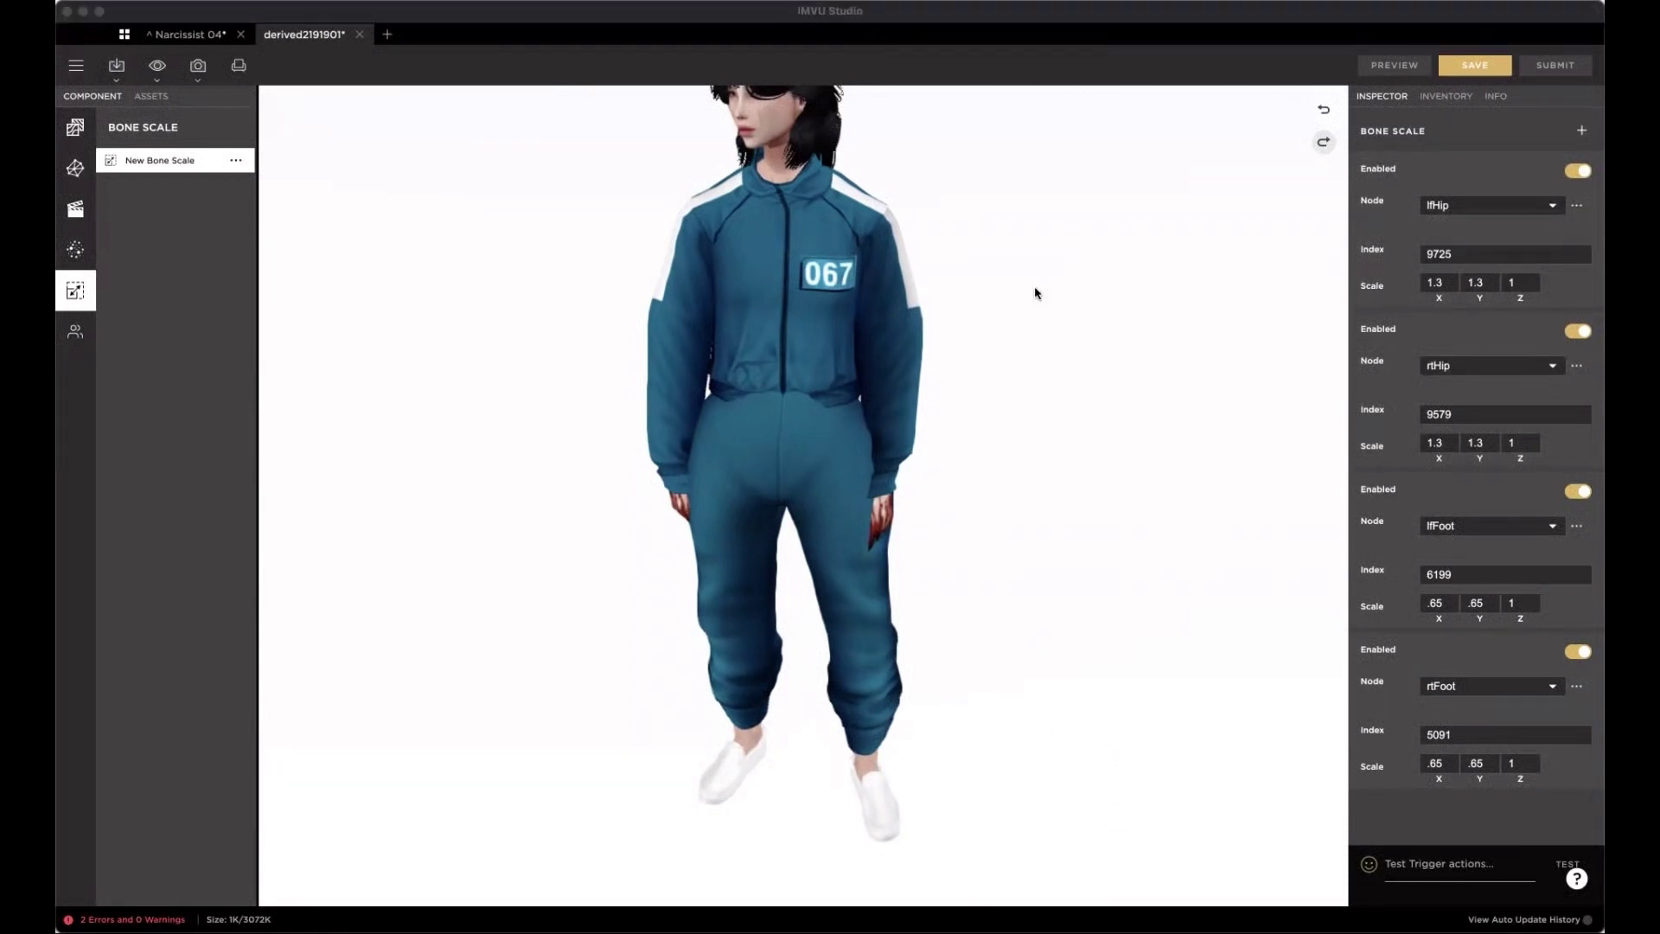
pyautogui.scroll(5, 1072, 420)
pyautogui.moveTo(1073, 420); pyautogui.dragTo(1394, 657)
pyautogui.scroll(-6, 1227, 597)
pyautogui.scroll(4, 1190, 641)
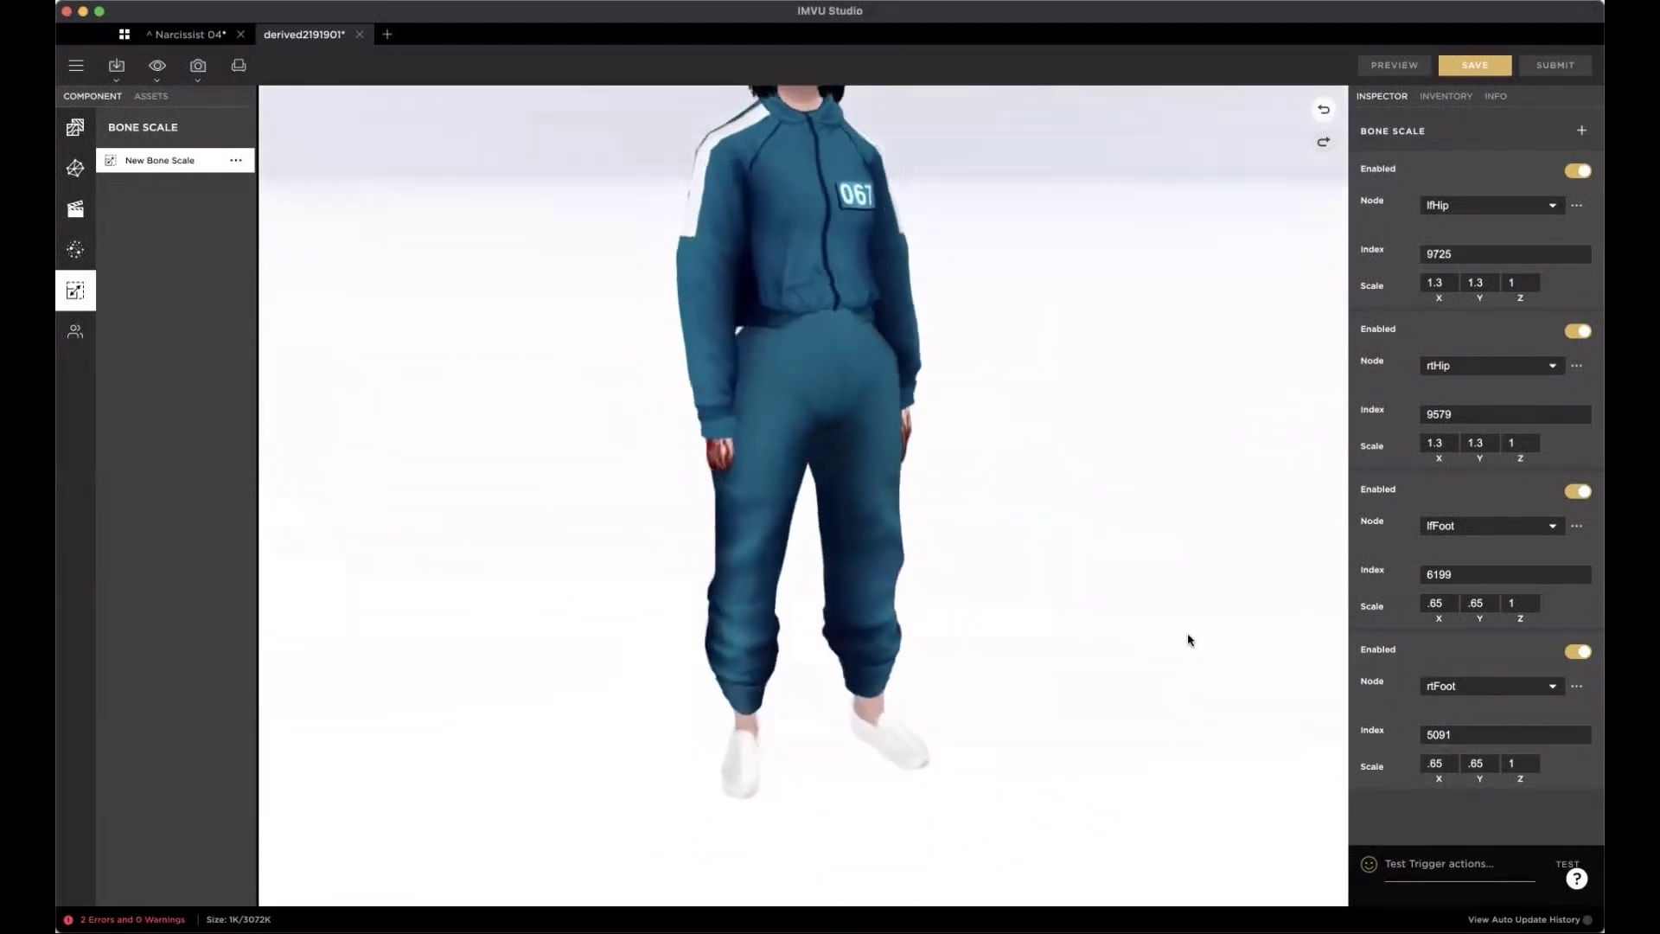
pyautogui.scroll(-1, 1172, 690)
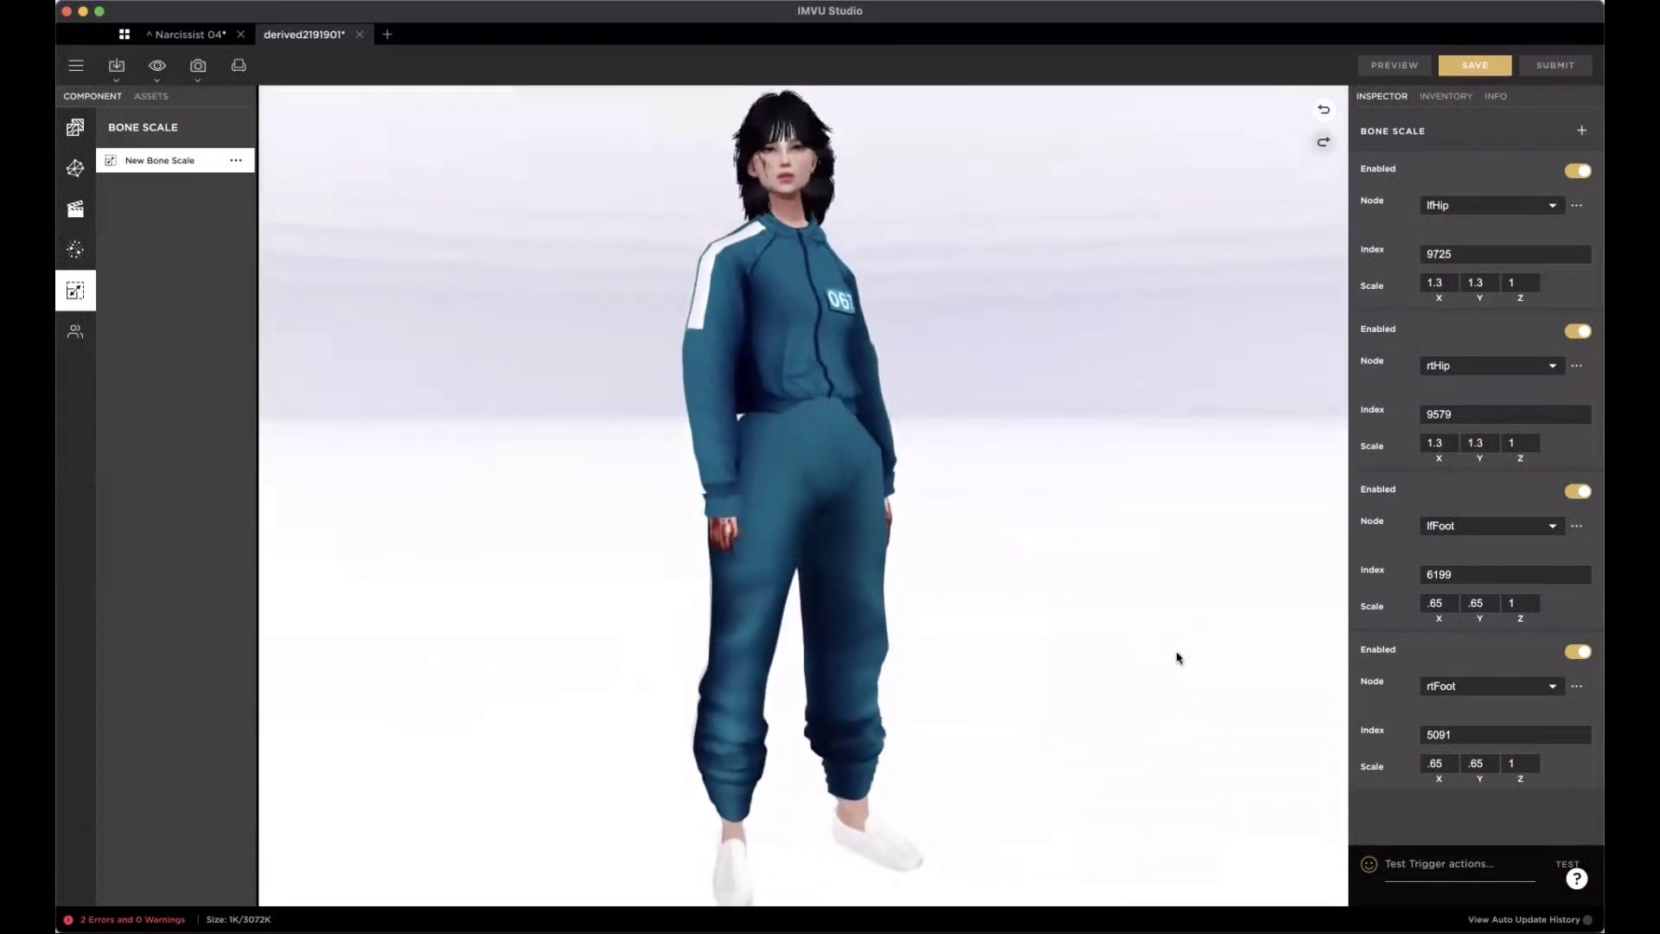